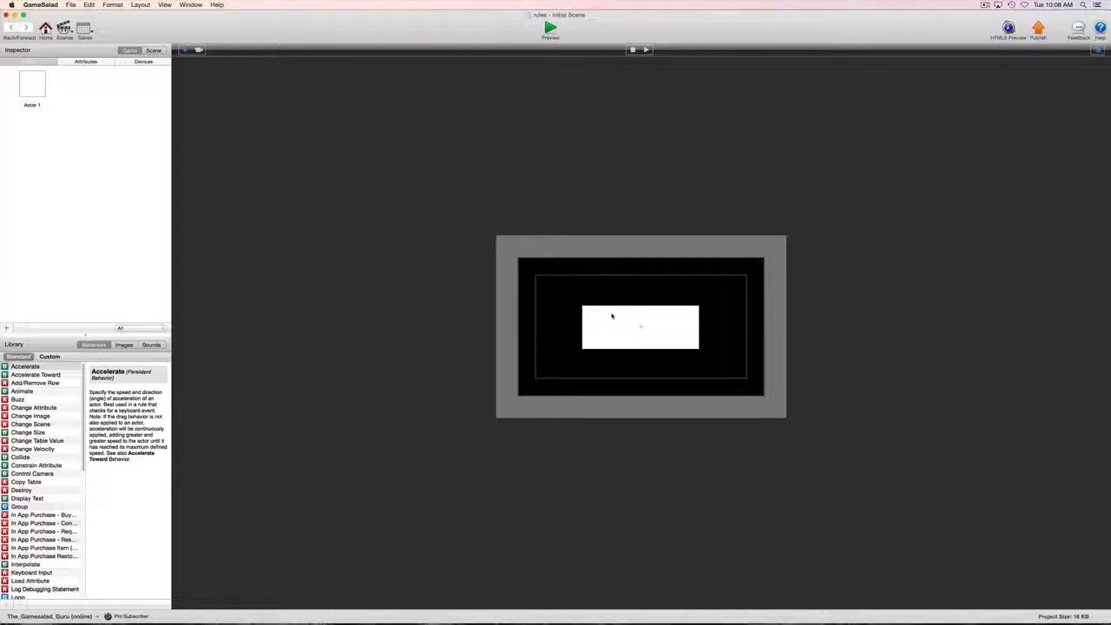
Step: Open Actor 1's prototype and add a rule with the default 'mouse position is inside' condition
{"action": "double_click", "coordinate": [34, 90]}
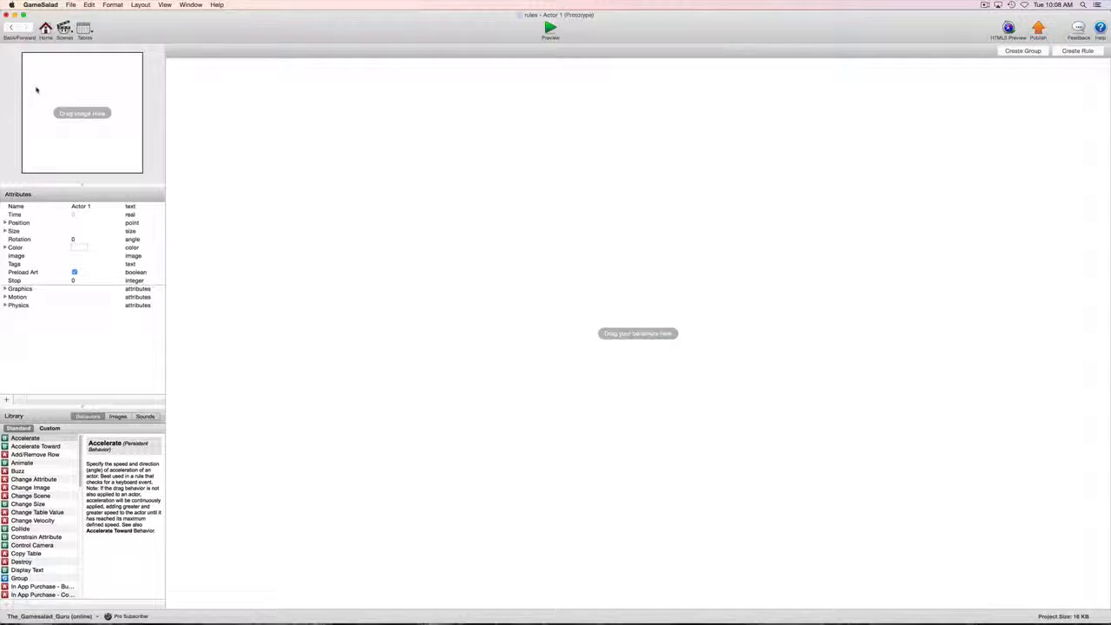
{"action": "left_click", "coordinate": [1076, 52]}
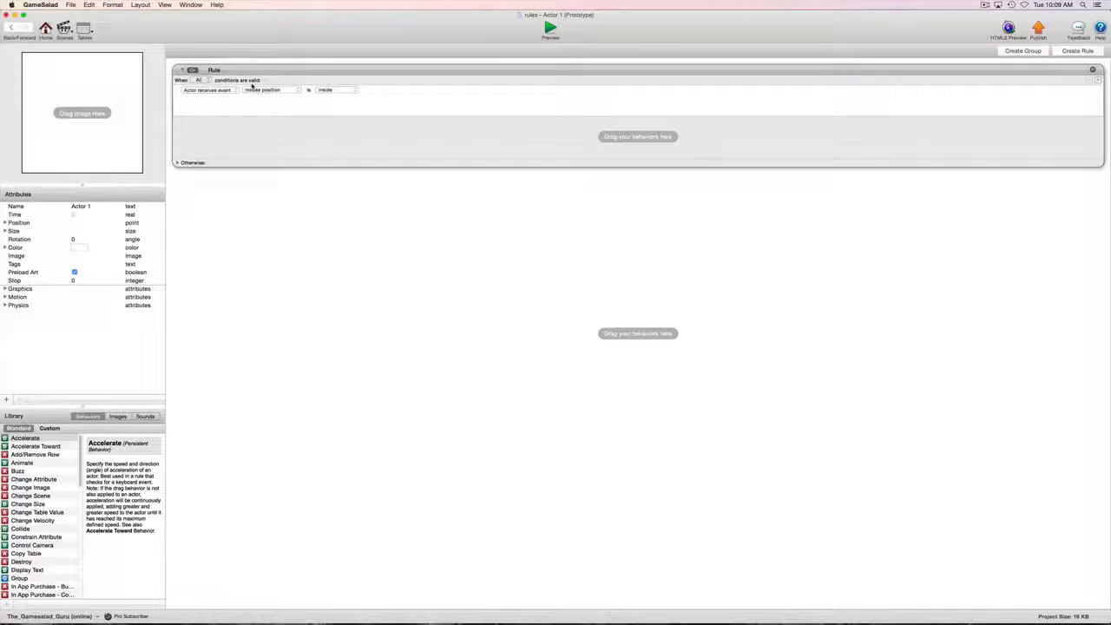
Step: Keep the rule requiring All conditions and switch its event to touch pressed
{"action": "left_click", "coordinate": [201, 80]}
{"action": "left_click", "coordinate": [203, 80]}
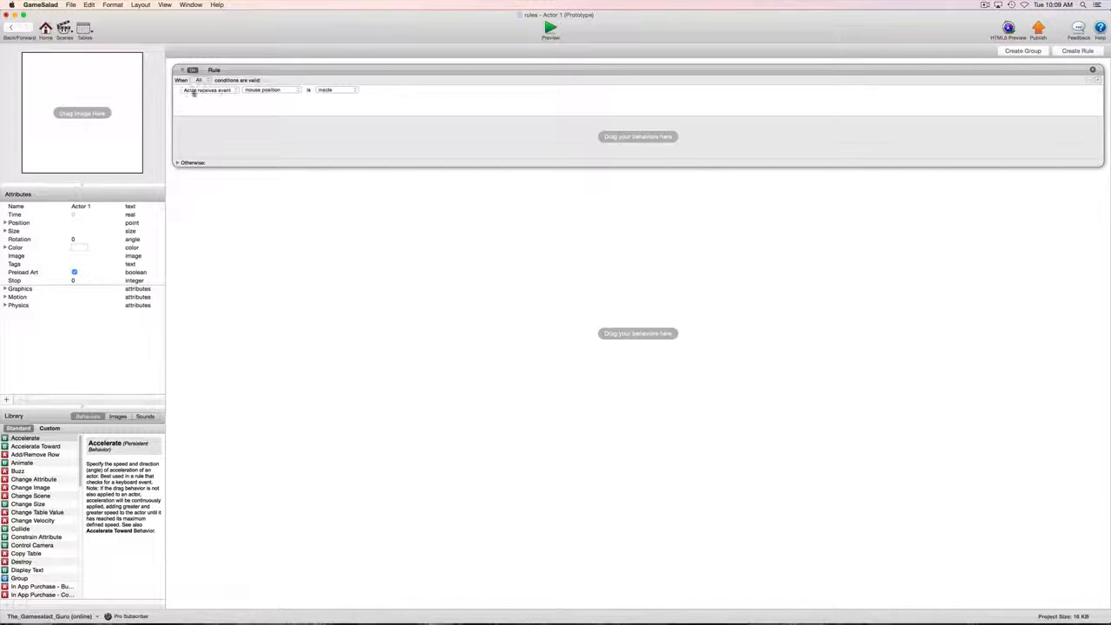
{"action": "left_click", "coordinate": [271, 90]}
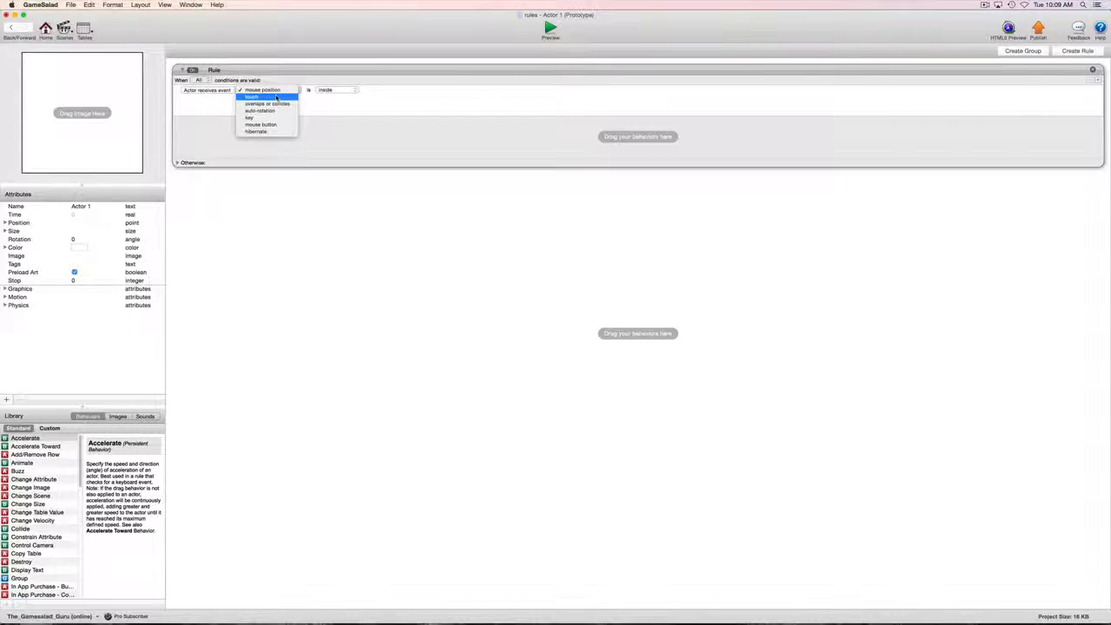
{"action": "left_click", "coordinate": [276, 96]}
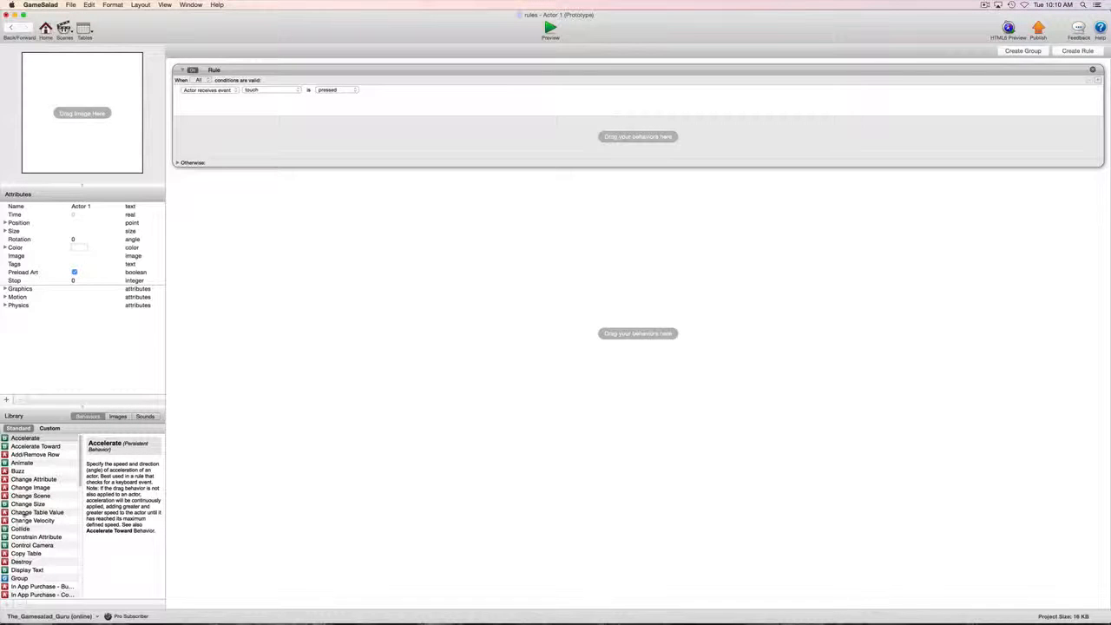
Step: Add a Display Text behavior reading 'Hello world!' and test it by touching the actor in preview
{"action": "left_click", "coordinate": [24, 438]}
{"action": "left_click_drag", "start_coordinate": [26, 569], "coordinate": [330, 139]}
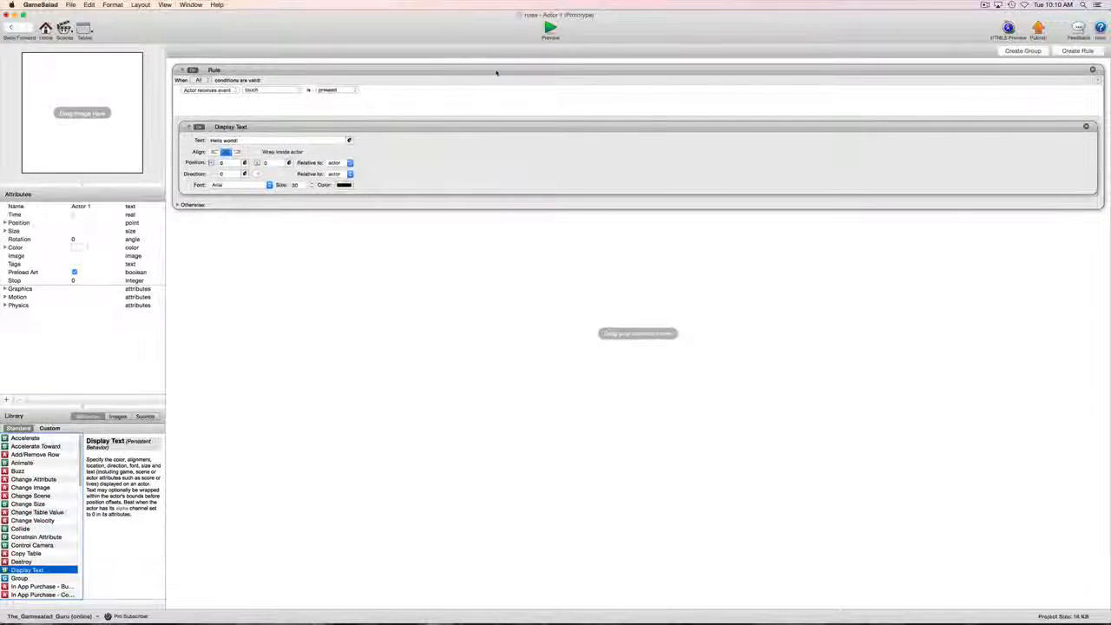
{"action": "left_click", "coordinate": [550, 29]}
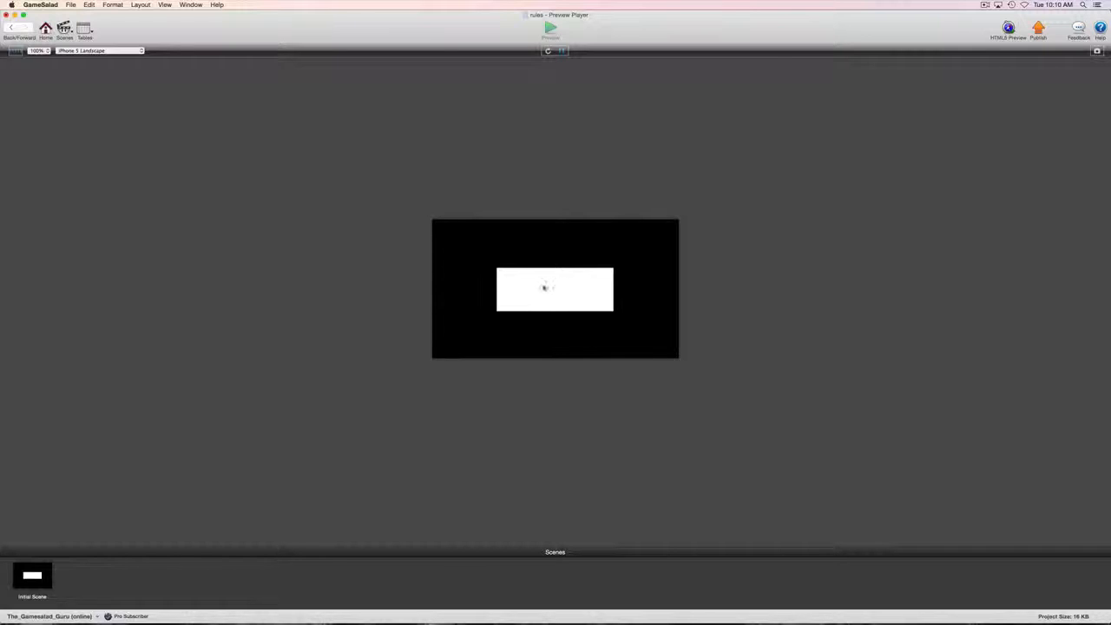
{"action": "left_click", "coordinate": [588, 288]}
{"action": "left_click", "coordinate": [553, 292]}
{"action": "left_click", "coordinate": [553, 284]}
{"action": "left_click", "coordinate": [10, 29]}
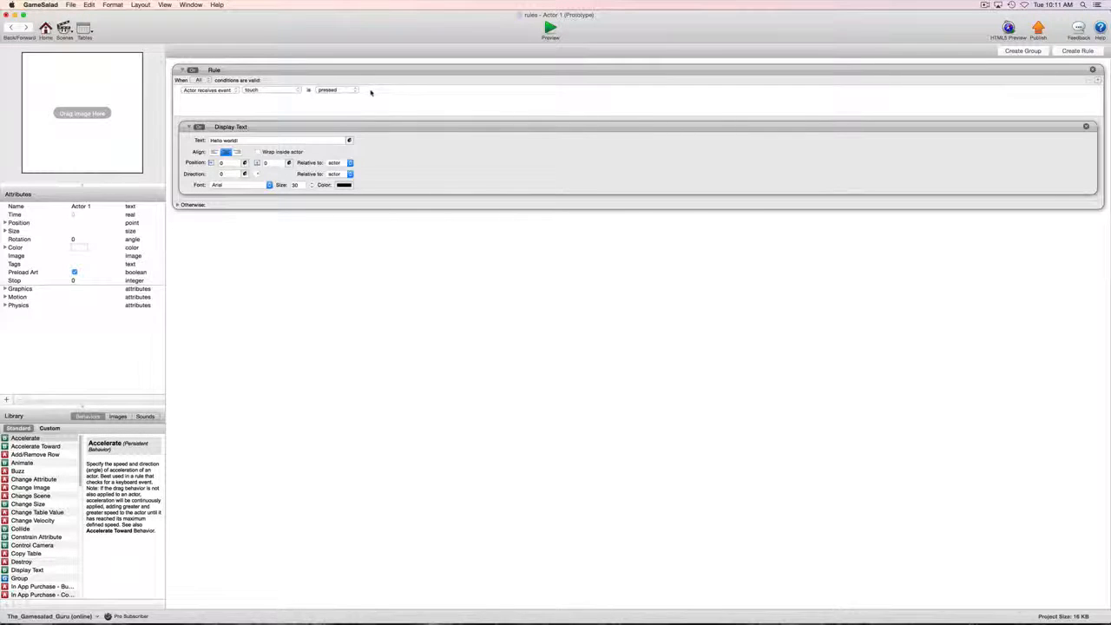
Step: Add the custom Control rule tying Actor 1's X and Y to the mouse, then return to the Initial Scene
{"action": "left_click", "coordinate": [372, 92]}
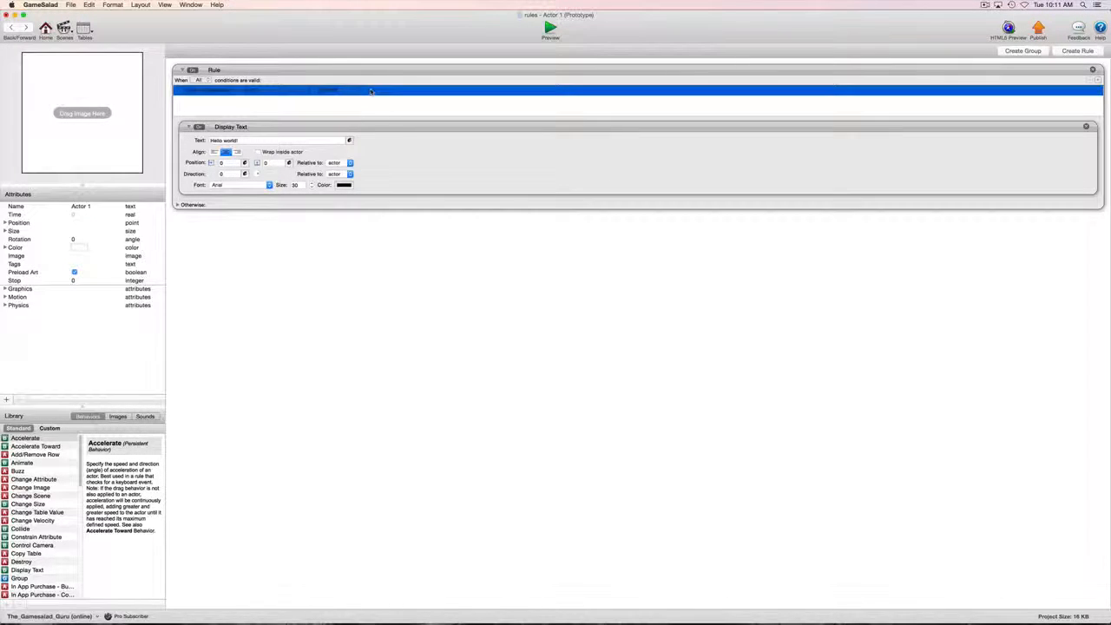
{"action": "left_click", "coordinate": [372, 102]}
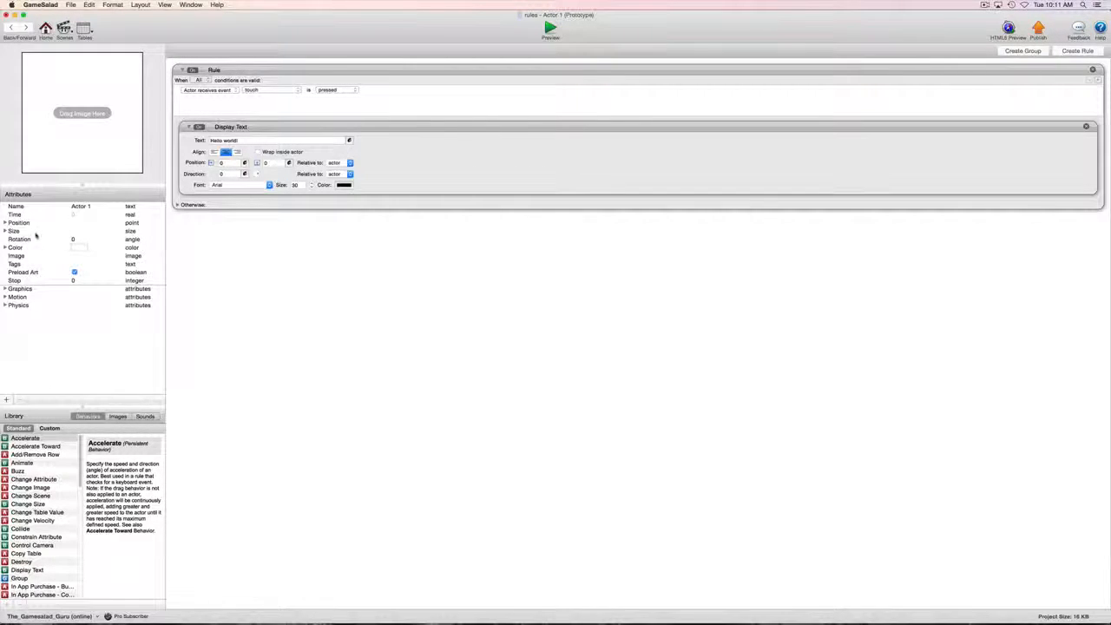
{"action": "left_click", "coordinate": [4, 223]}
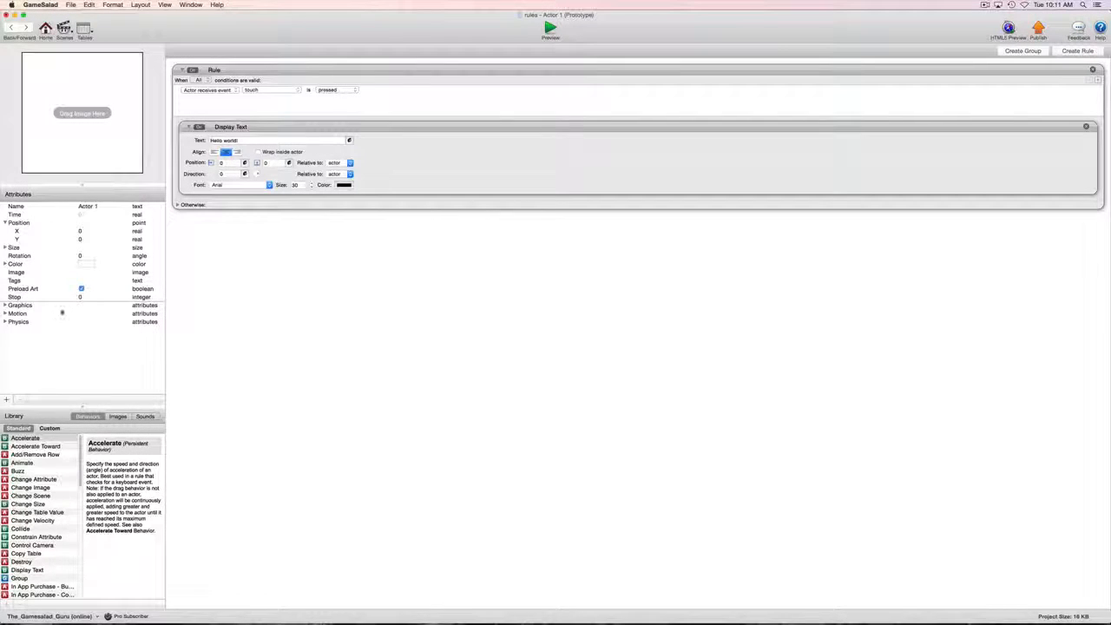
{"action": "left_click", "coordinate": [50, 429]}
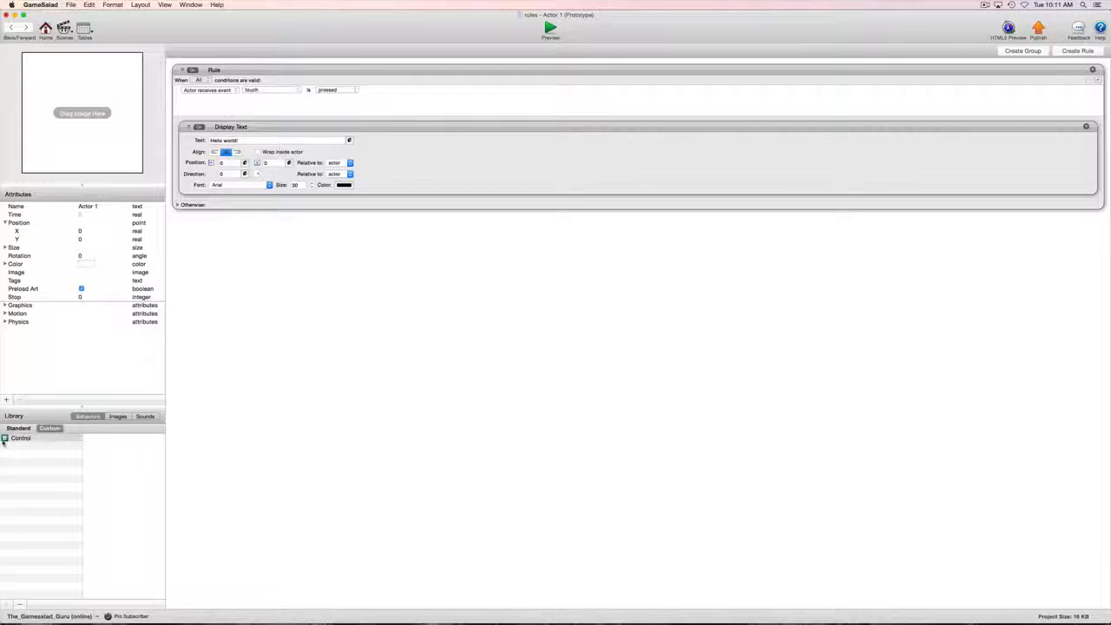
{"action": "left_click_drag", "start_coordinate": [4, 439], "coordinate": [242, 328]}
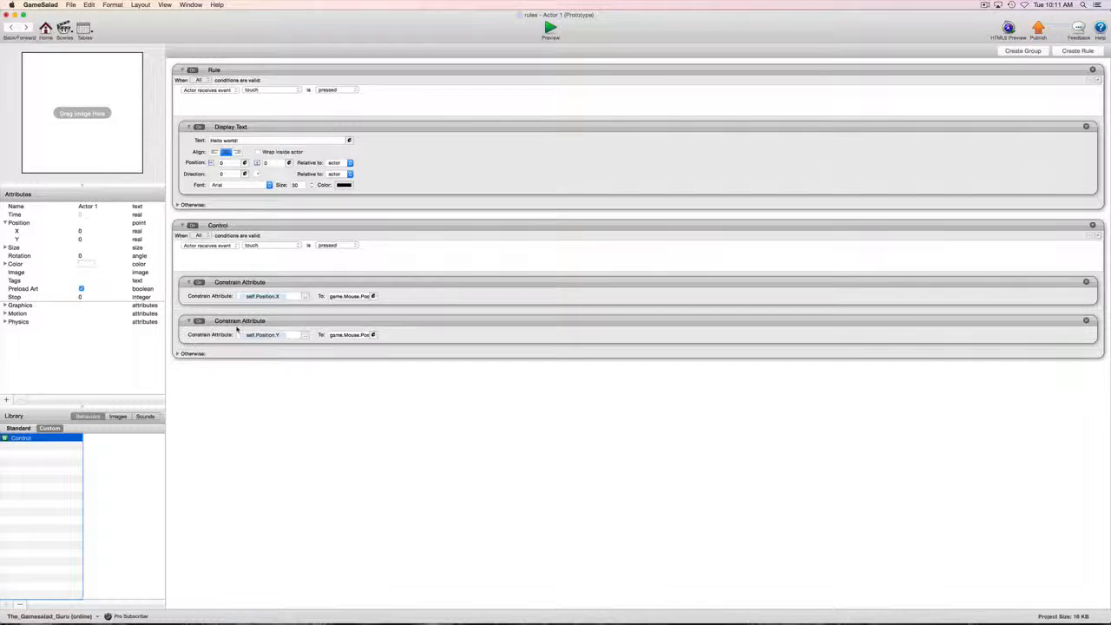
{"action": "left_click", "coordinate": [11, 28]}
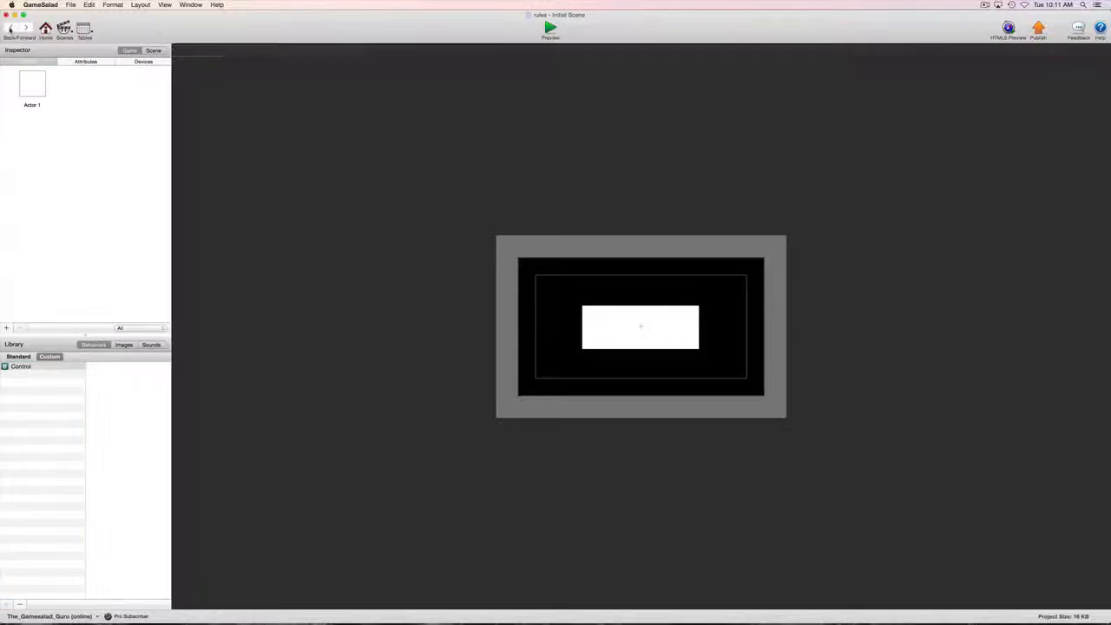
Step: Back out of the locked scene instance and reopen Actor 1's prototype from the Inspector
{"action": "left_click", "coordinate": [606, 327]}
{"action": "double_click", "coordinate": [606, 327]}
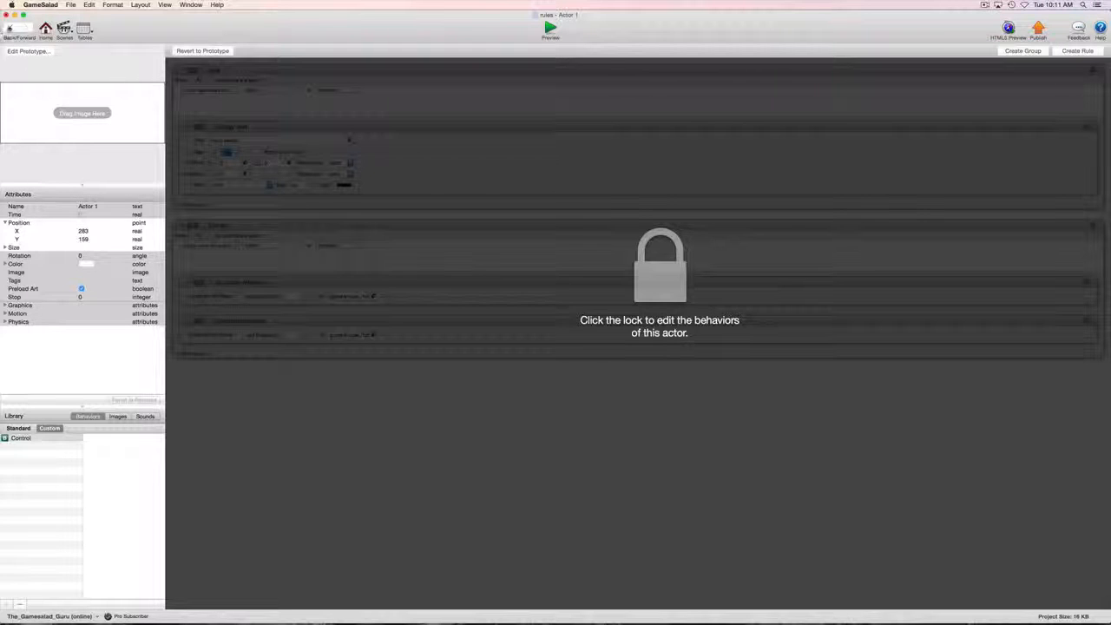
{"action": "left_click", "coordinate": [9, 28]}
{"action": "left_click", "coordinate": [32, 84]}
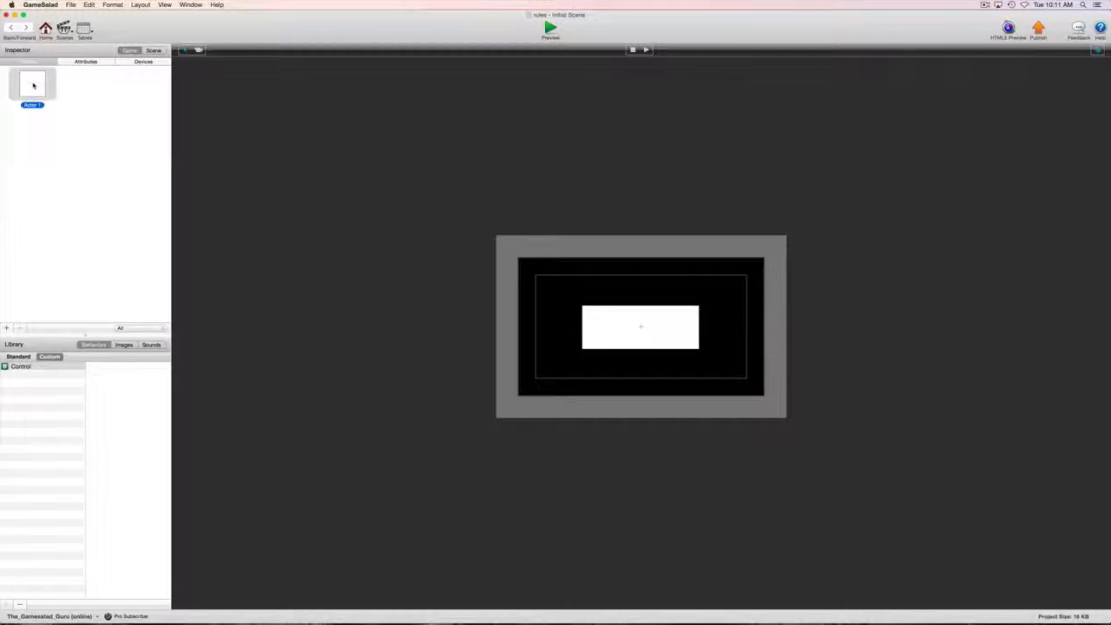
{"action": "double_click", "coordinate": [33, 84]}
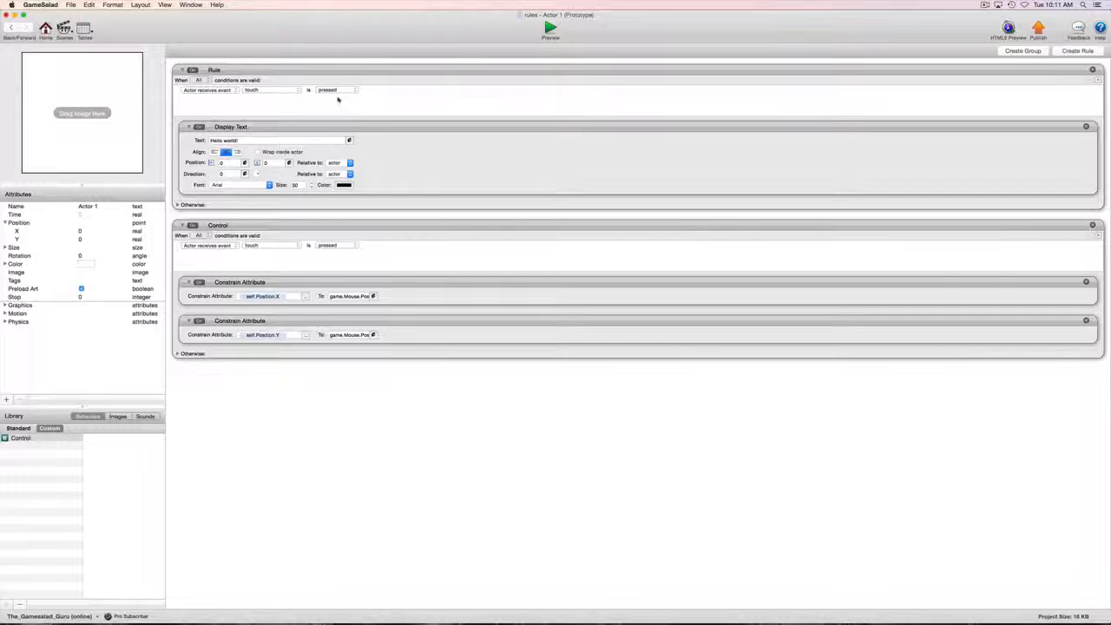
Step: Add a second attribute condition testing Actor 1's Position X
{"action": "left_click", "coordinate": [1097, 80]}
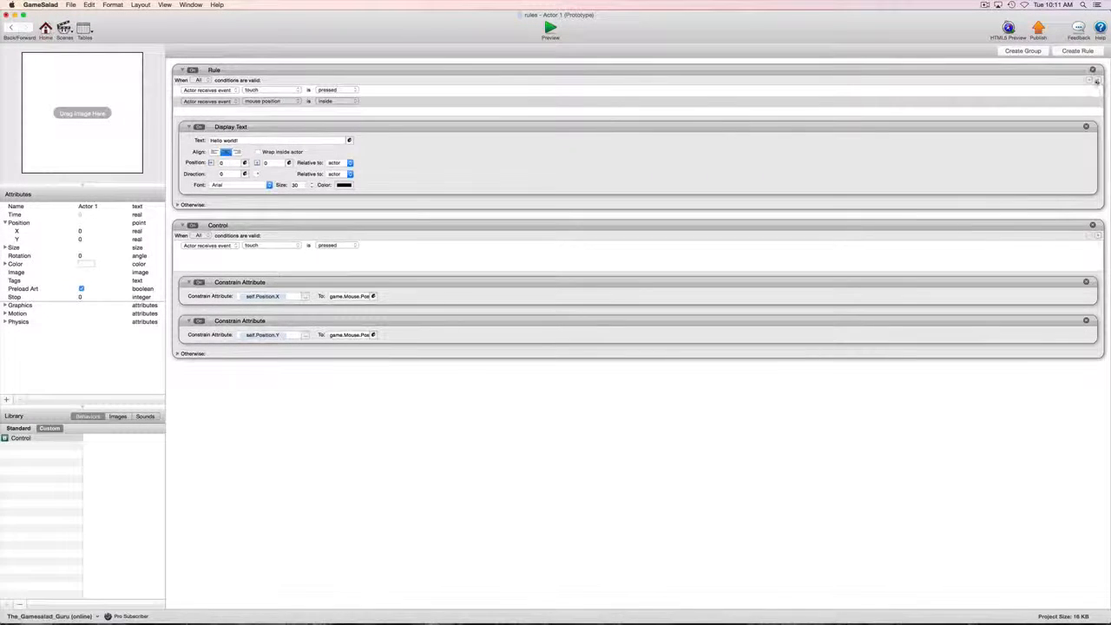
{"action": "left_click", "coordinate": [231, 103]}
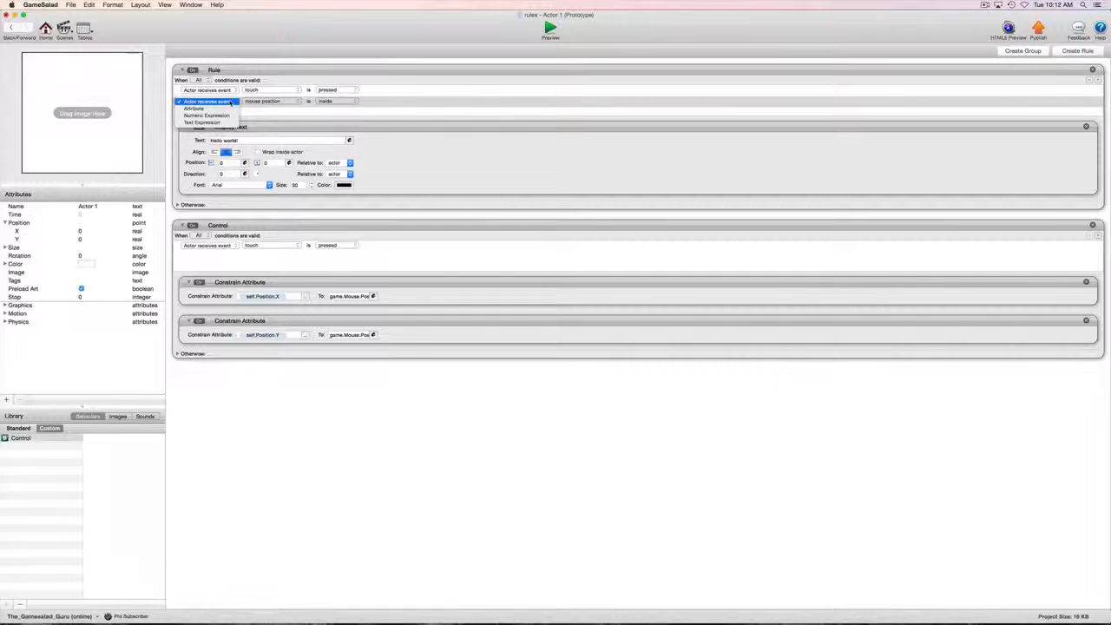
{"action": "left_click", "coordinate": [226, 108]}
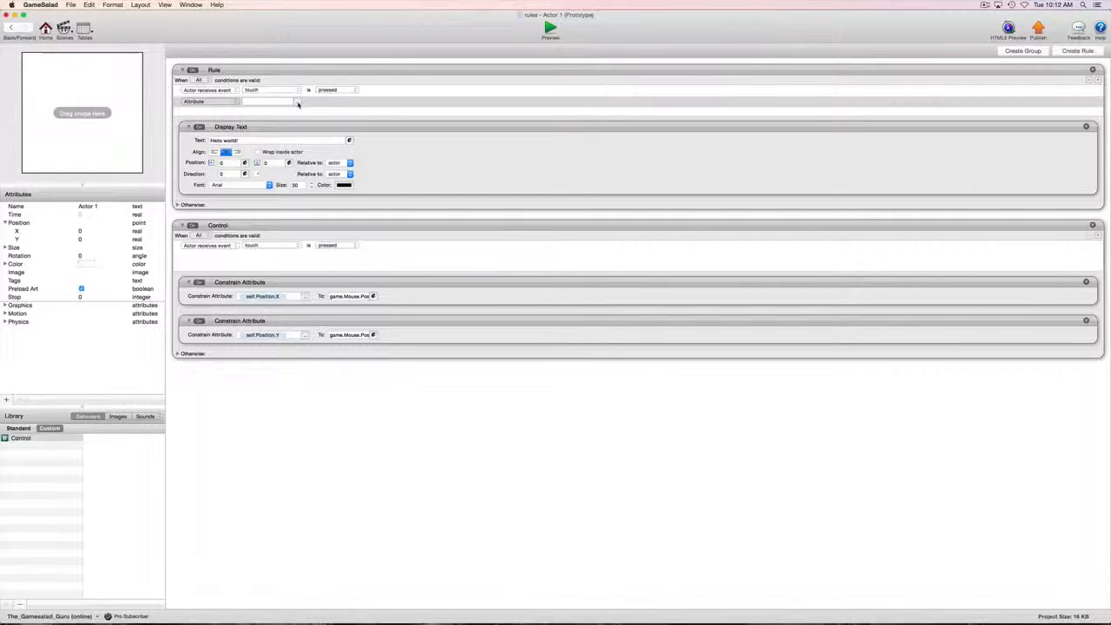
{"action": "left_click", "coordinate": [298, 102]}
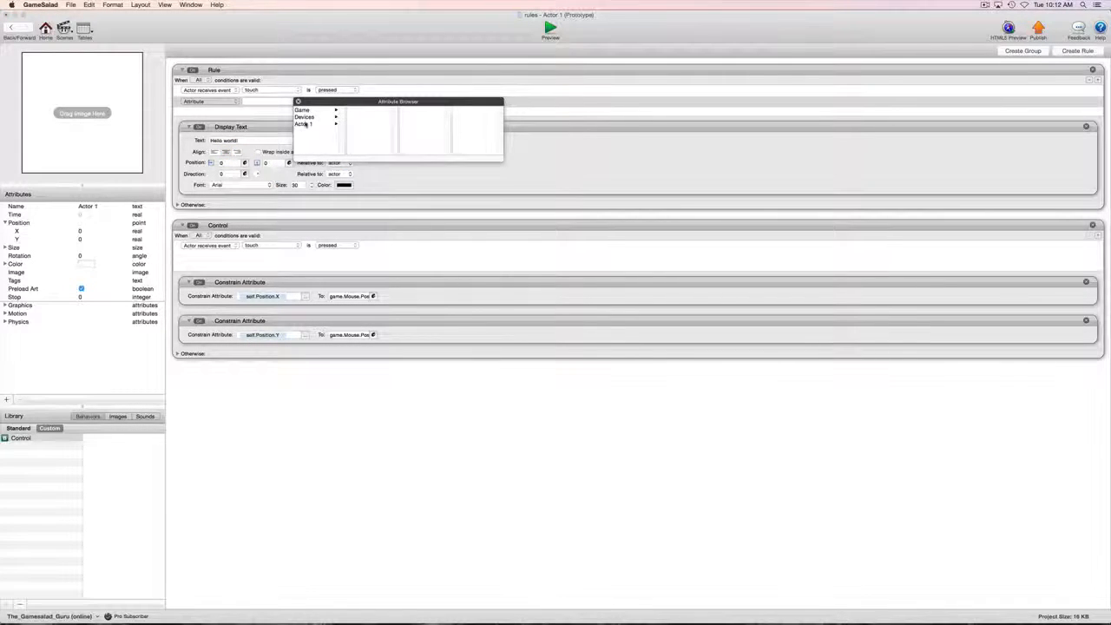
{"action": "left_click", "coordinate": [329, 124]}
{"action": "left_click", "coordinate": [361, 124]}
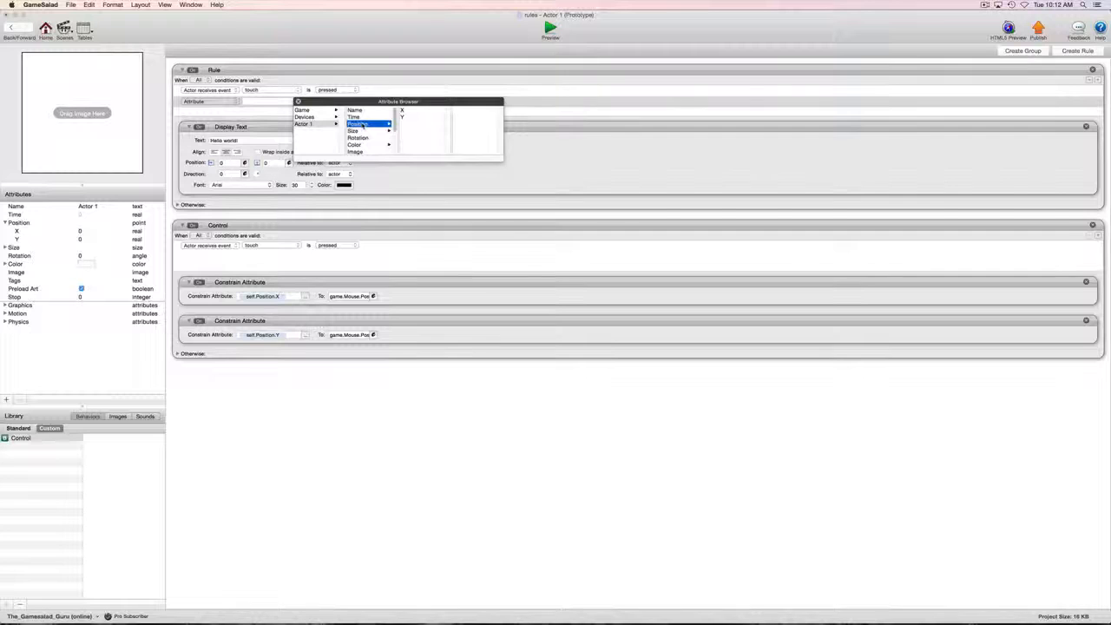
{"action": "double_click", "coordinate": [401, 110]}
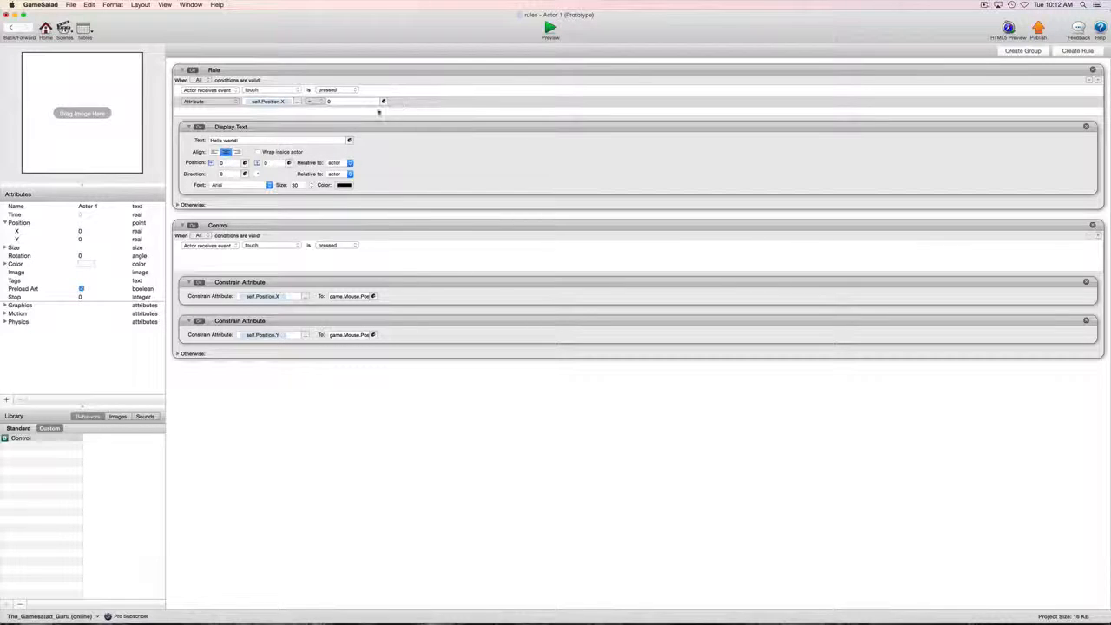
Step: Require Position X greater than 283 and run the preview
{"action": "left_click", "coordinate": [310, 102]}
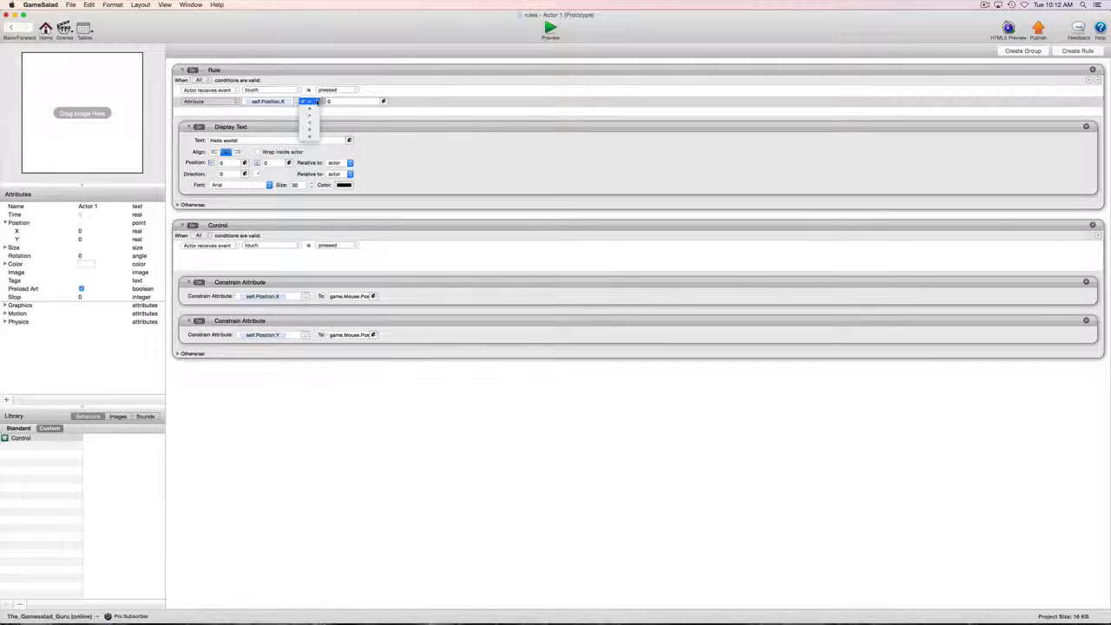
{"action": "left_click", "coordinate": [312, 116]}
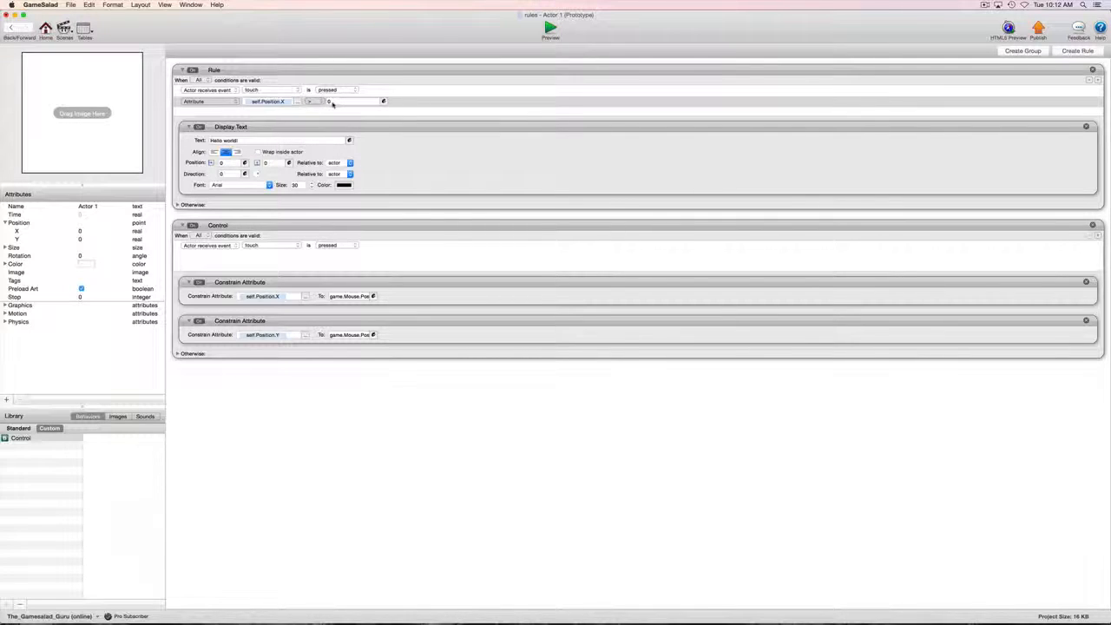
{"action": "left_click", "coordinate": [333, 102]}
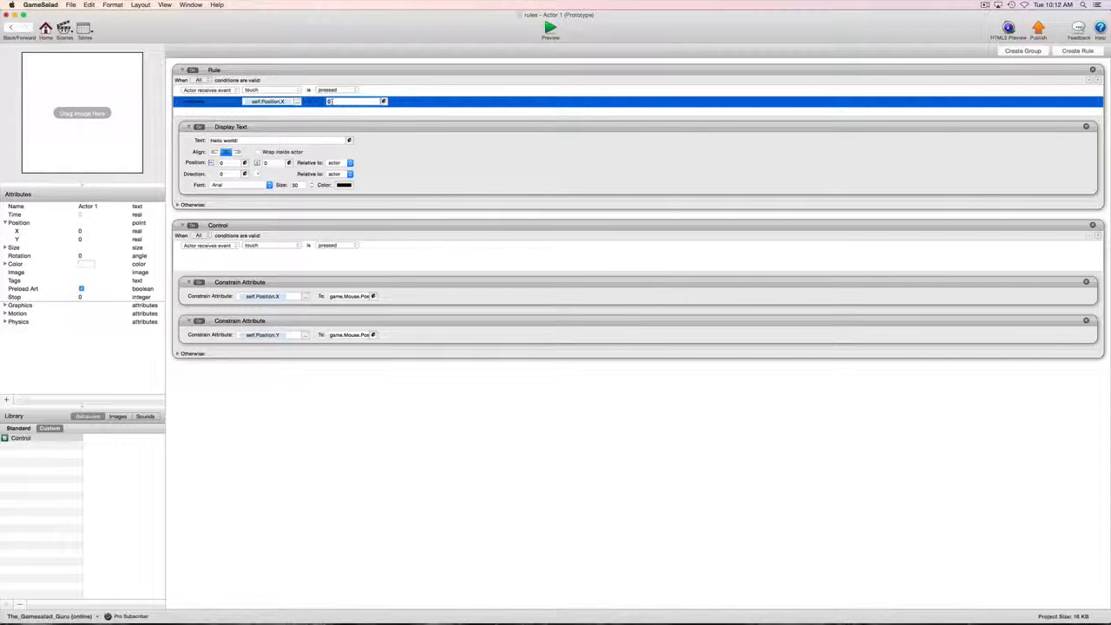
{"action": "type", "text": "283"}
{"action": "left_click", "coordinate": [383, 114]}
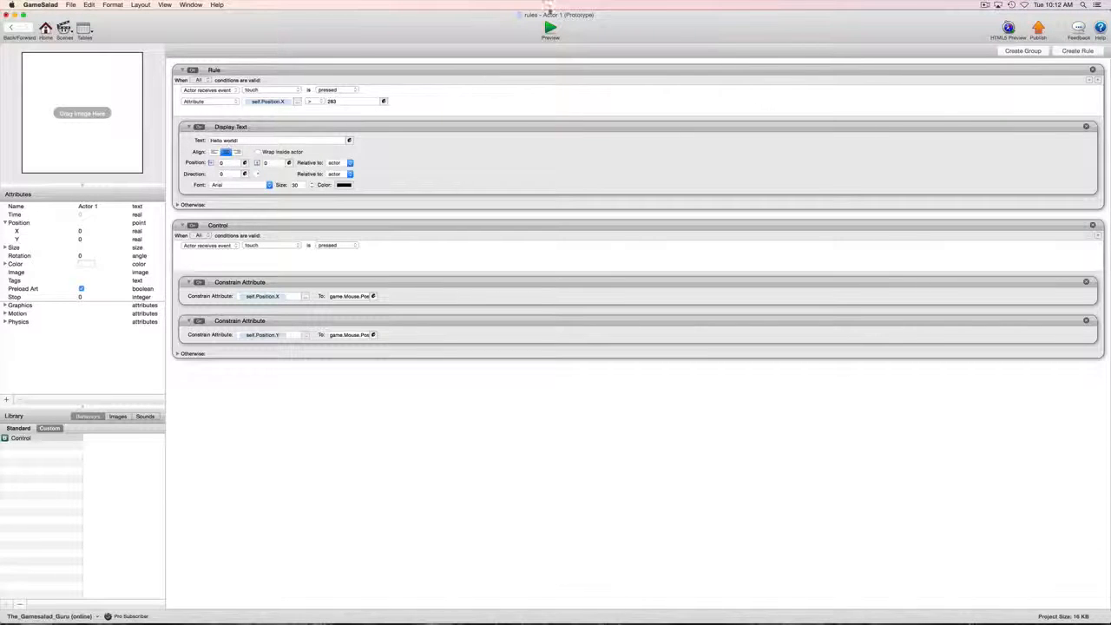
{"action": "left_click", "coordinate": [550, 28]}
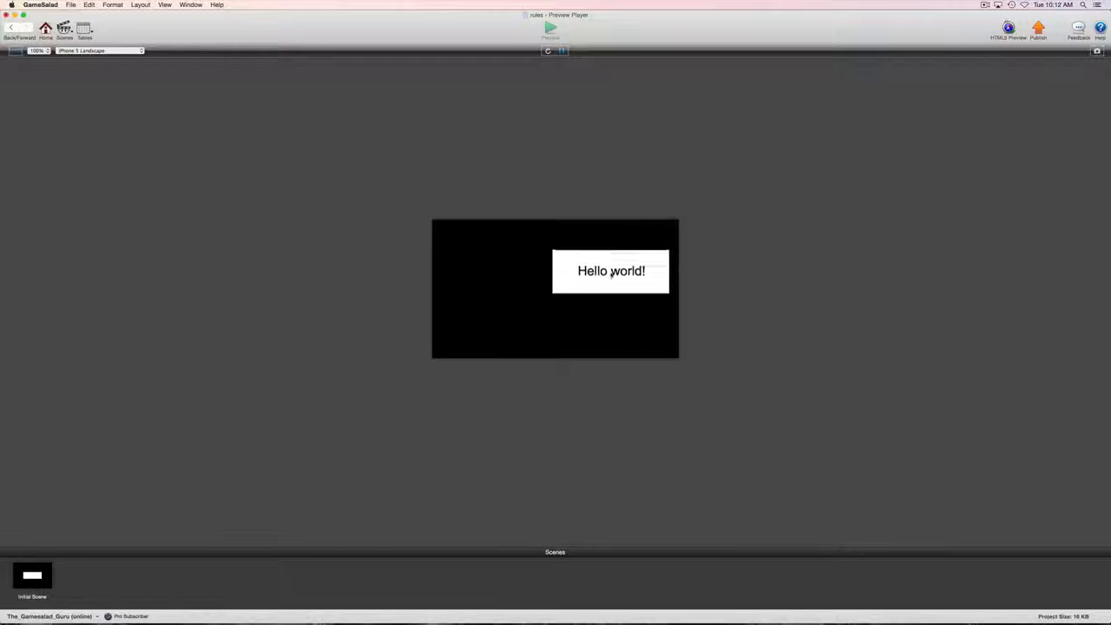
Step: Test by dragging the actor in preview, then make the rule fire when Any condition is valid
{"action": "left_click", "coordinate": [612, 312]}
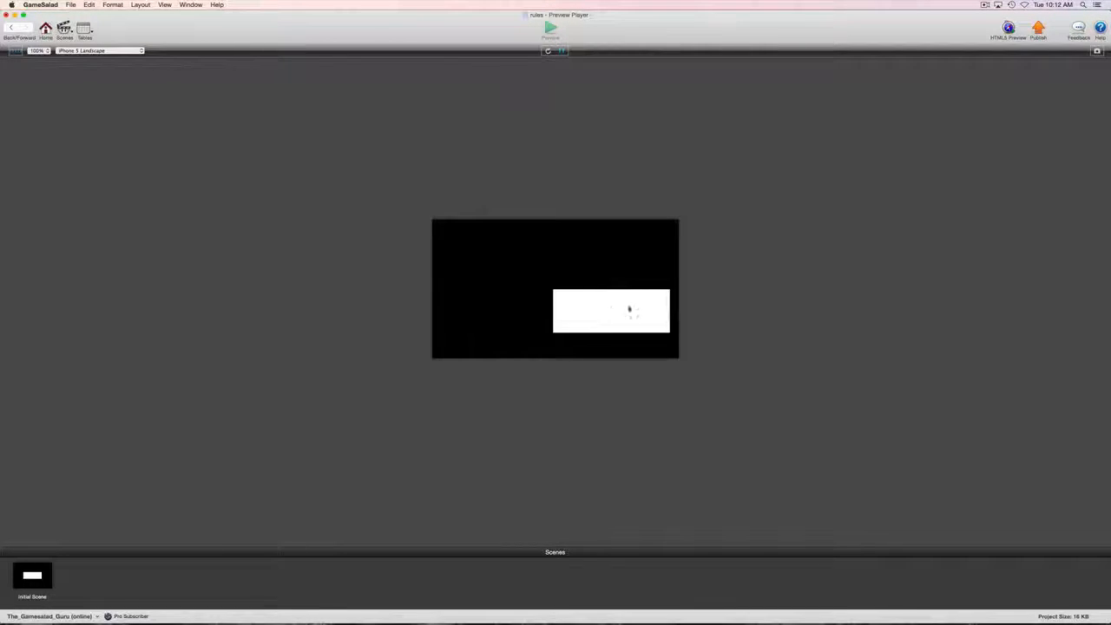
{"action": "left_click_drag", "start_coordinate": [631, 304], "coordinate": [598, 286]}
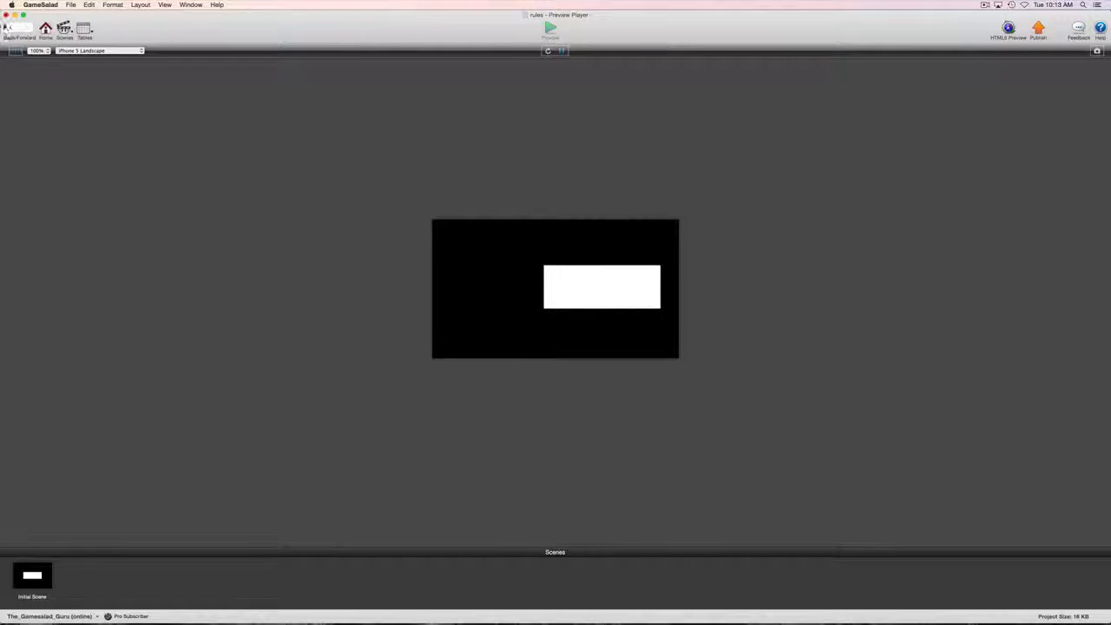
{"action": "left_click", "coordinate": [11, 28]}
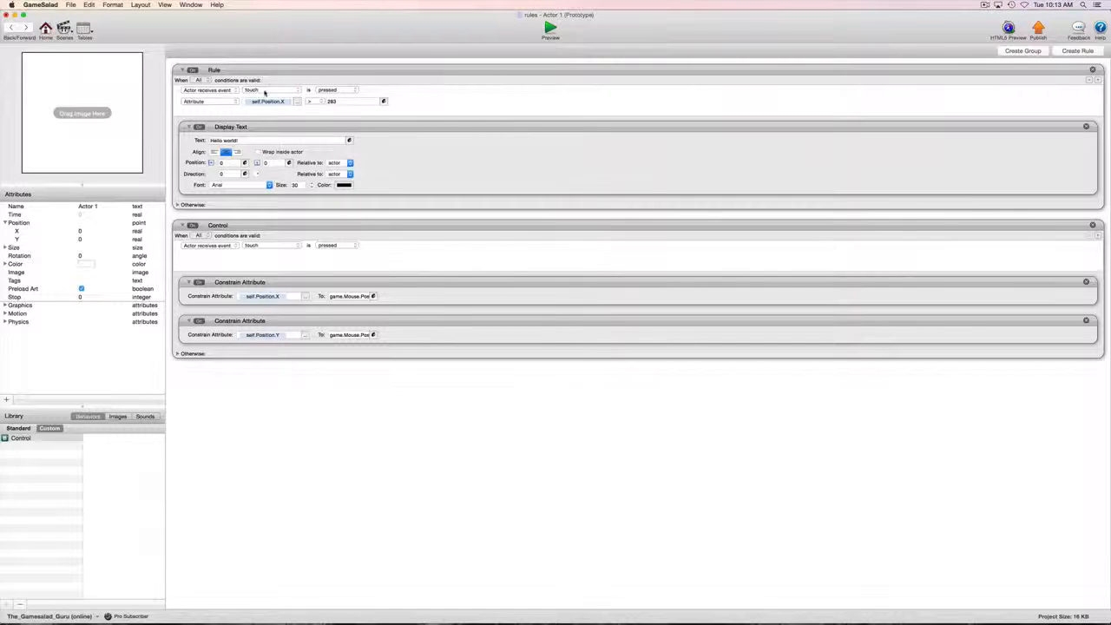
{"action": "left_click", "coordinate": [199, 80]}
{"action": "left_click", "coordinate": [200, 87]}
{"action": "left_click", "coordinate": [549, 29]}
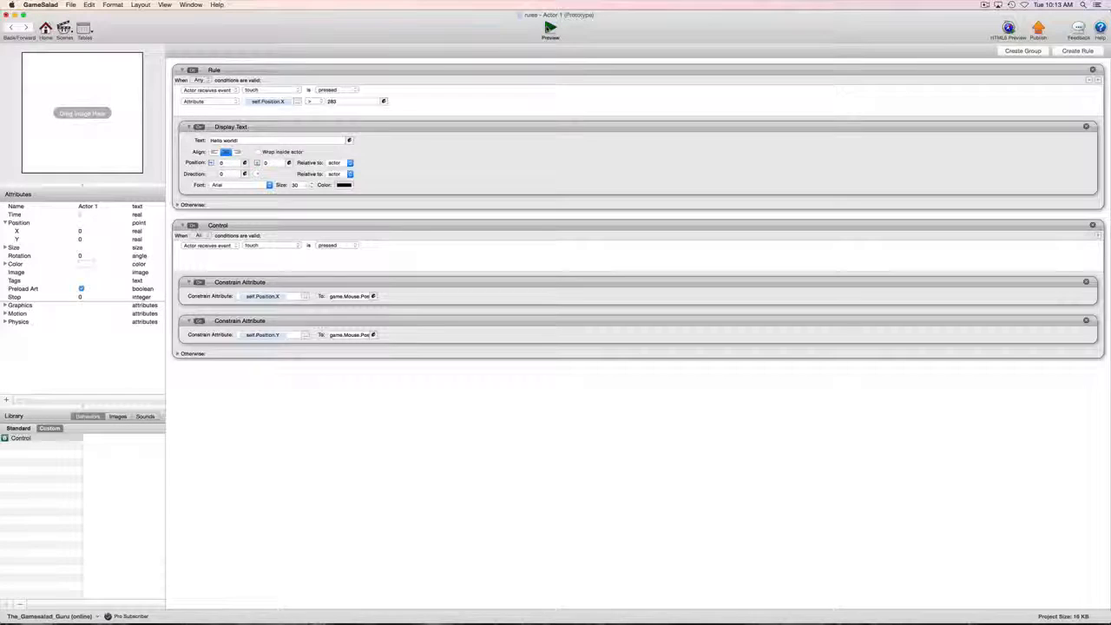
{"action": "left_click_drag", "start_coordinate": [529, 286], "coordinate": [617, 294]}
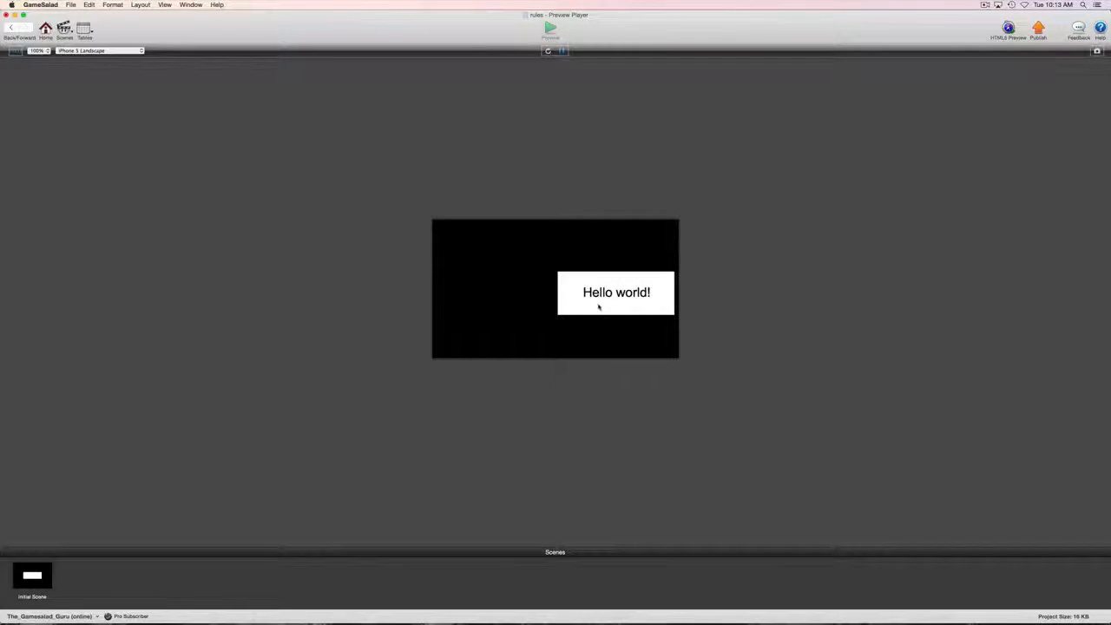
{"action": "left_click", "coordinate": [11, 28]}
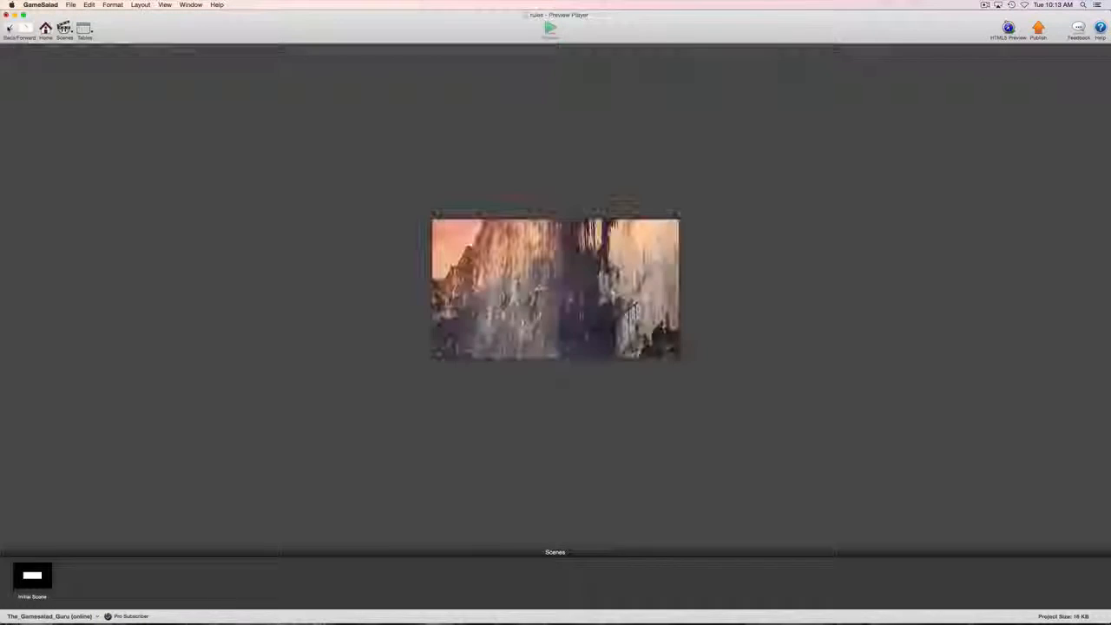
Step: Keep the rule on Any and leave the first condition as a touch actor event
{"action": "left_click", "coordinate": [200, 80]}
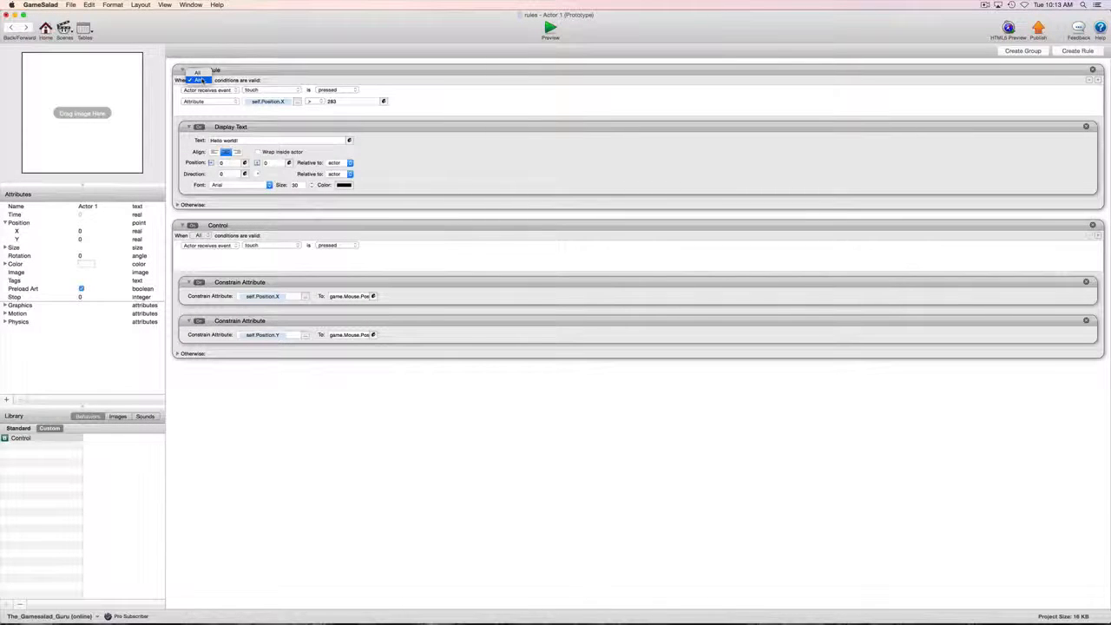
{"action": "left_click", "coordinate": [201, 80]}
{"action": "left_click", "coordinate": [229, 91]}
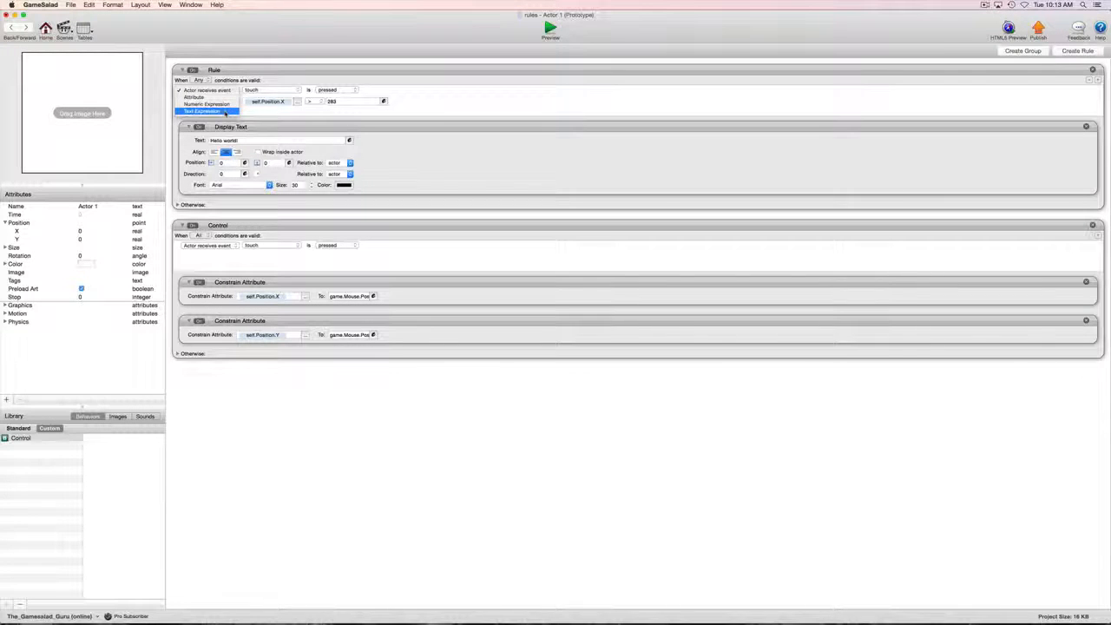
{"action": "left_click", "coordinate": [224, 91]}
{"action": "left_click", "coordinate": [277, 90]}
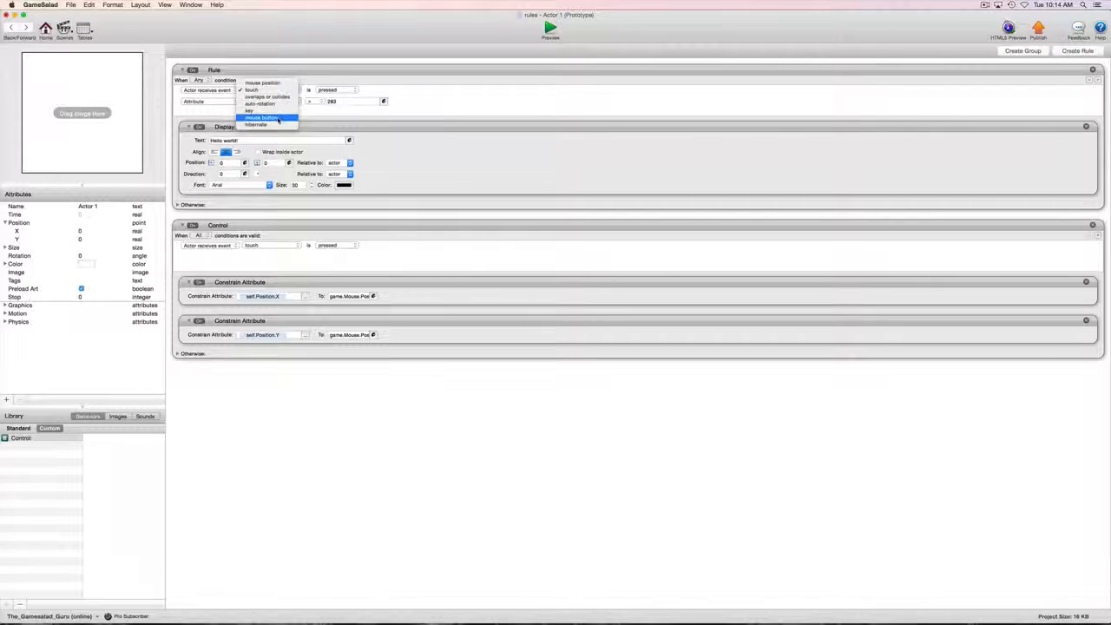
{"action": "left_click", "coordinate": [464, 93]}
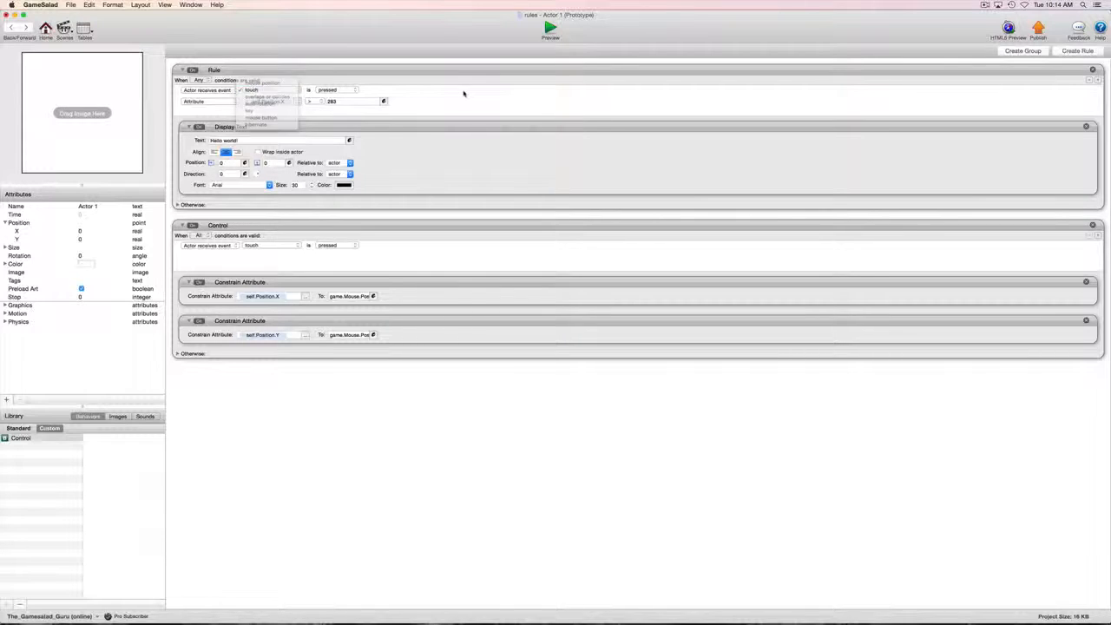
Step: Add a third condition requiring key O to be down, then run the preview
{"action": "left_click", "coordinate": [1096, 80]}
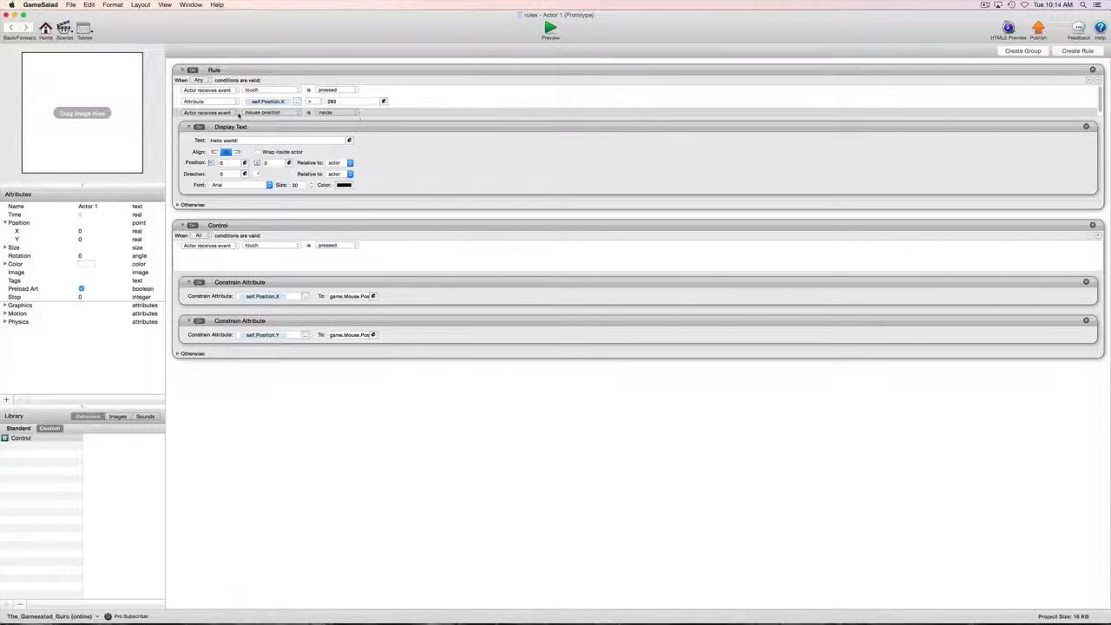
{"action": "left_click", "coordinate": [229, 114]}
{"action": "left_click", "coordinate": [282, 116]}
{"action": "left_click", "coordinate": [282, 115]}
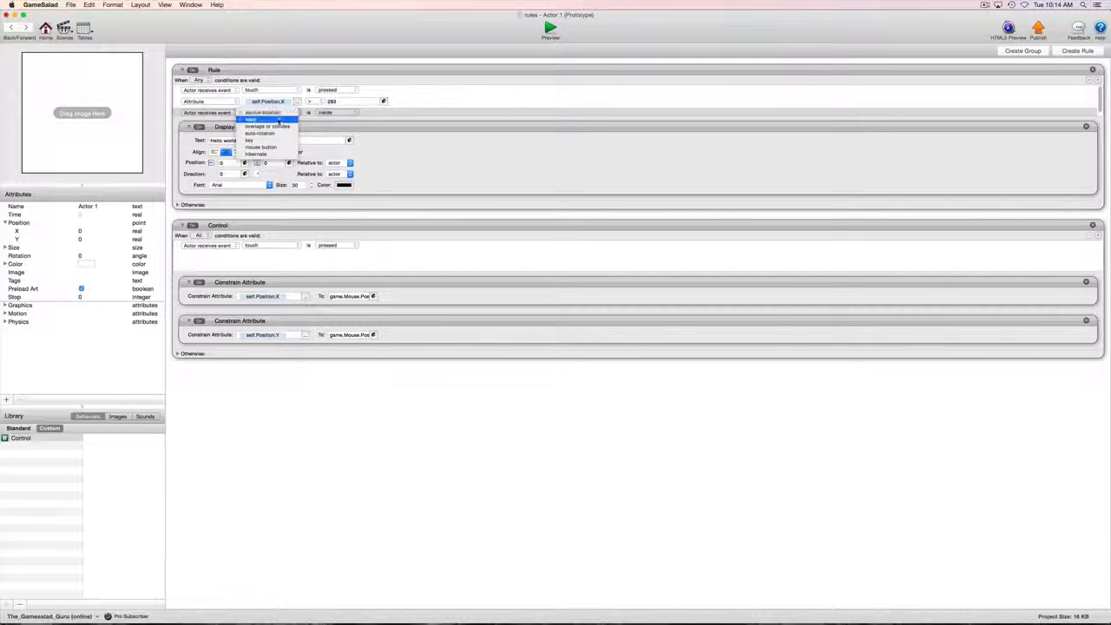
{"action": "left_click", "coordinate": [250, 140]}
{"action": "left_click", "coordinate": [350, 112]}
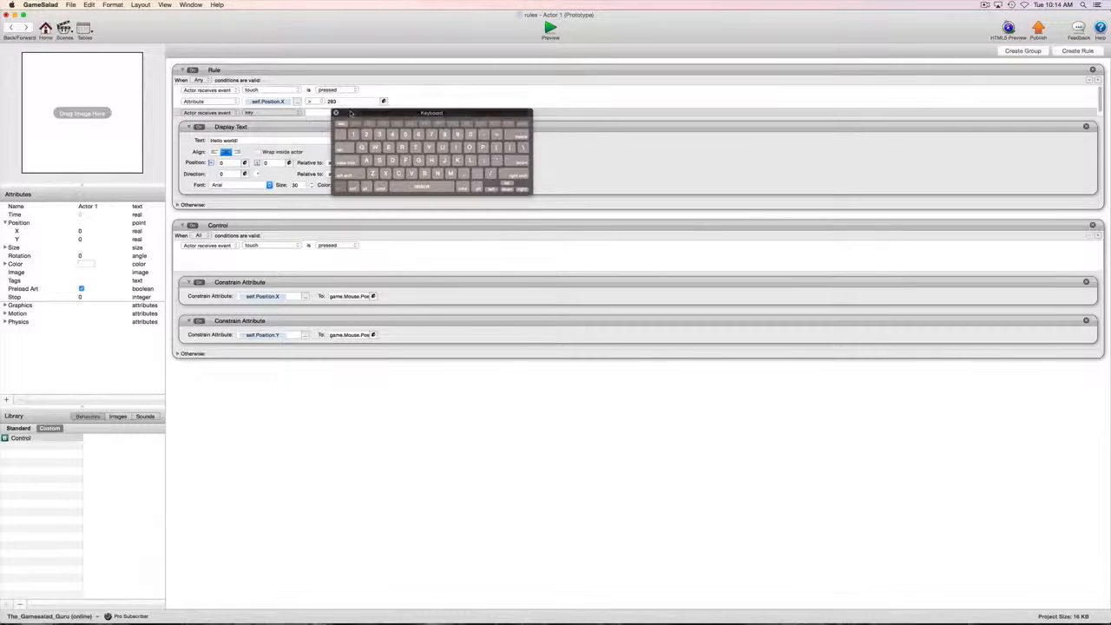
{"action": "left_click", "coordinate": [391, 161]}
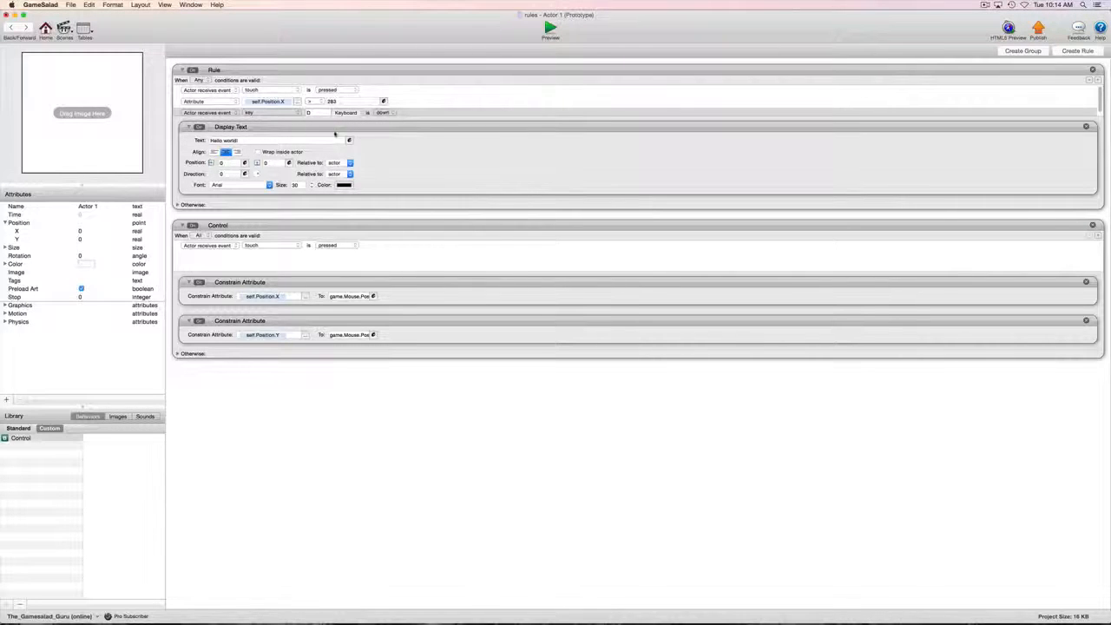
{"action": "left_click", "coordinate": [550, 28]}
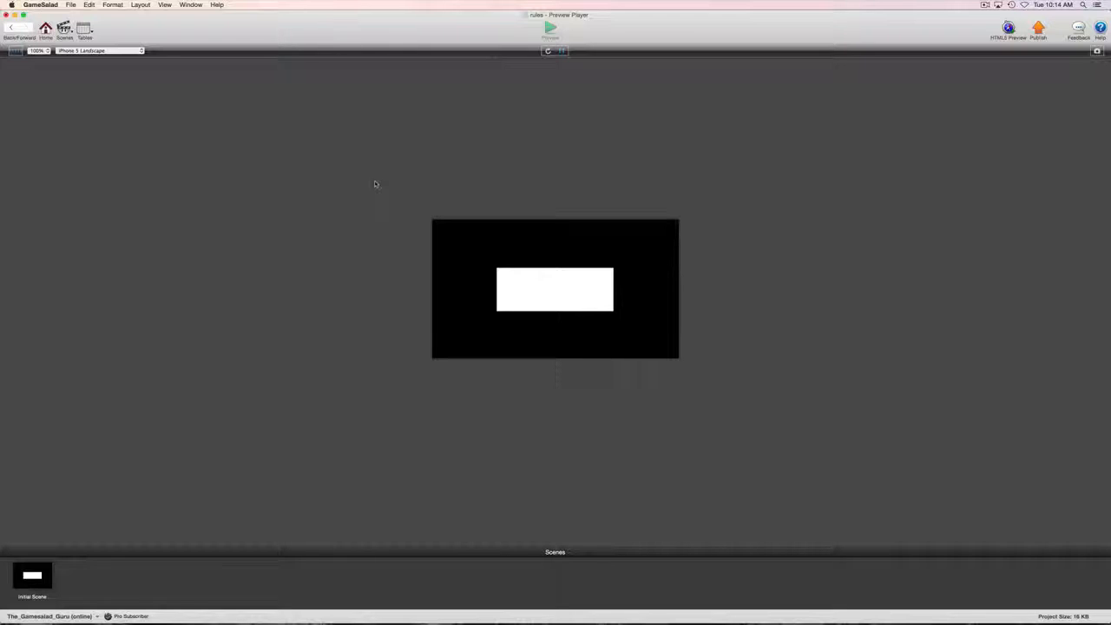
Step: Press the key and drag the actor to see 'Hello world!', then close the preview
{"action": "key", "text": "space"}
{"action": "key", "text": "space"}
{"action": "key", "text": "space"}
{"action": "key", "text": "space"}
{"action": "key", "text": "space"}
{"action": "mouse_move", "coordinate": [585, 282]}
{"action": "left_mouse_down"}
{"action": "mouse_move", "coordinate": [516, 290]}
{"action": "mouse_move", "coordinate": [608, 324]}
{"action": "mouse_move", "coordinate": [618, 305]}
{"action": "mouse_move", "coordinate": [455, 291]}
{"action": "mouse_move", "coordinate": [579, 300]}
{"action": "left_mouse_up"}
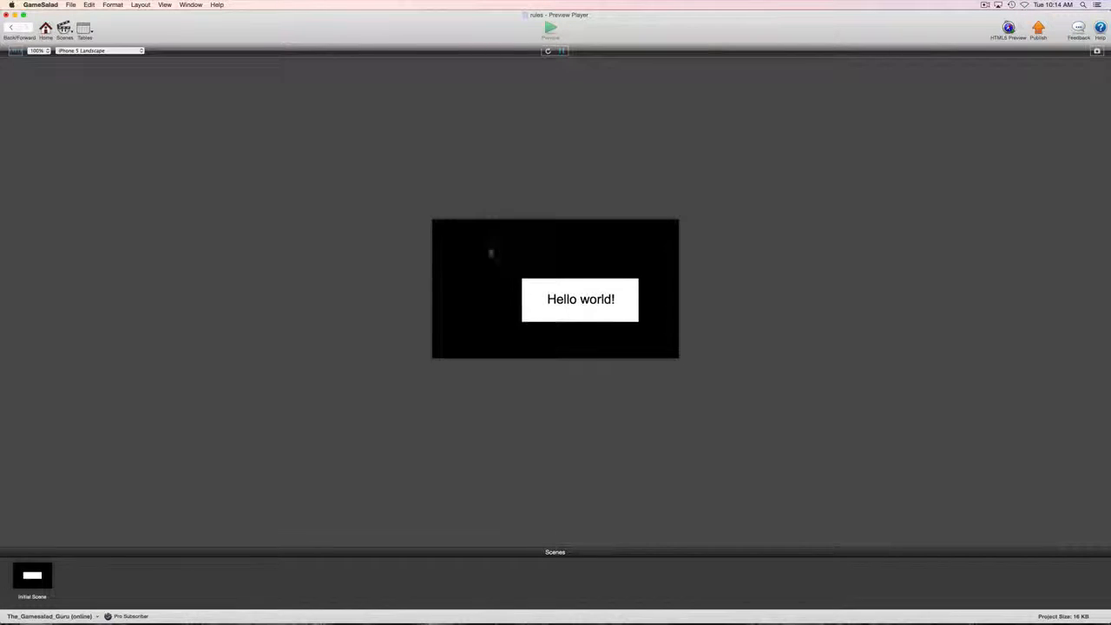
{"action": "left_click", "coordinate": [12, 29]}
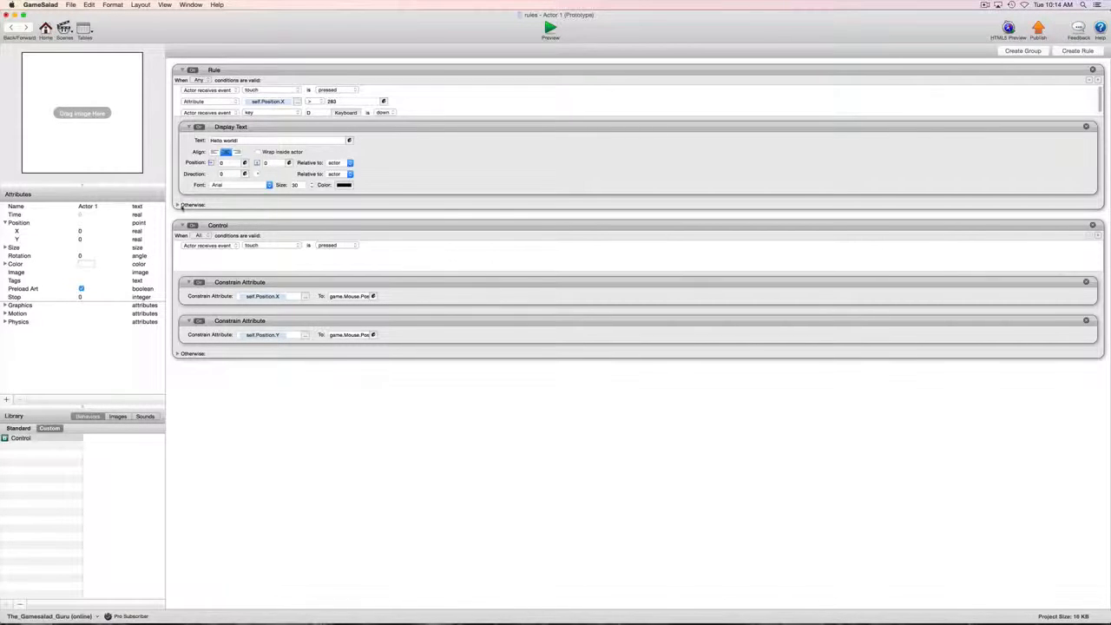
Step: Move the Display Text behavior into the rule's Otherwise section and preview the result
{"action": "left_click", "coordinate": [177, 205]}
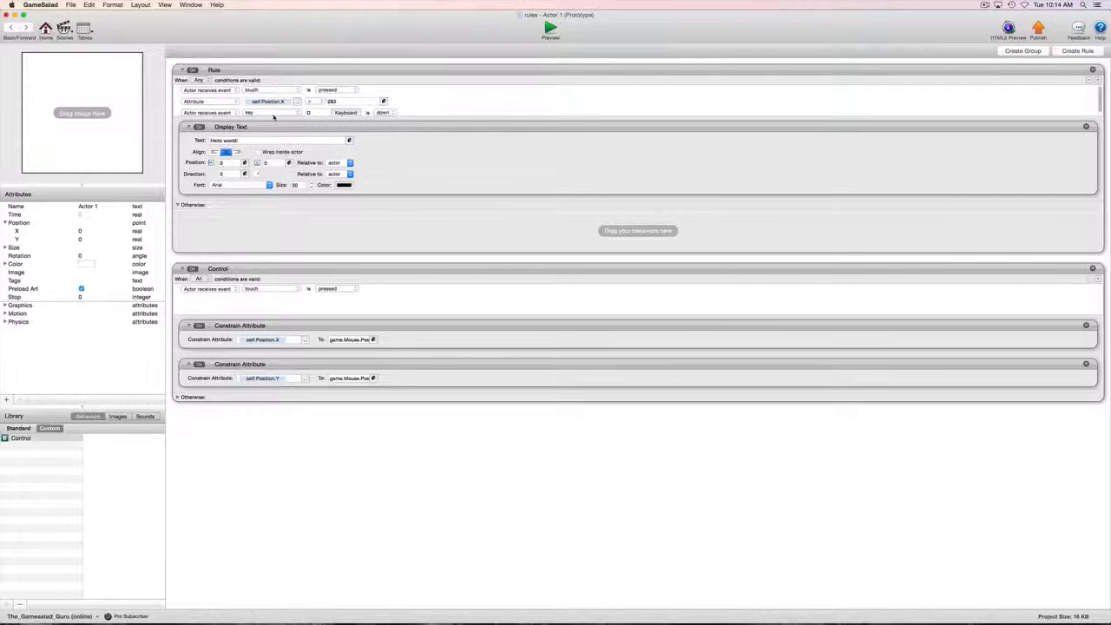
{"action": "left_click", "coordinate": [340, 128]}
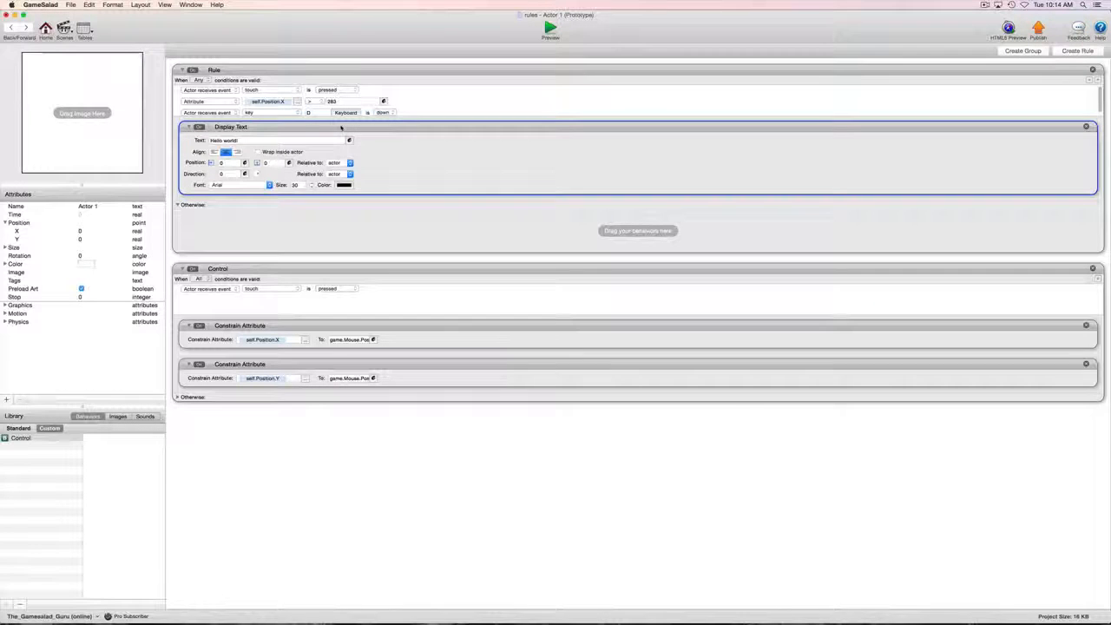
{"action": "left_click_drag", "start_coordinate": [341, 127], "coordinate": [338, 223]}
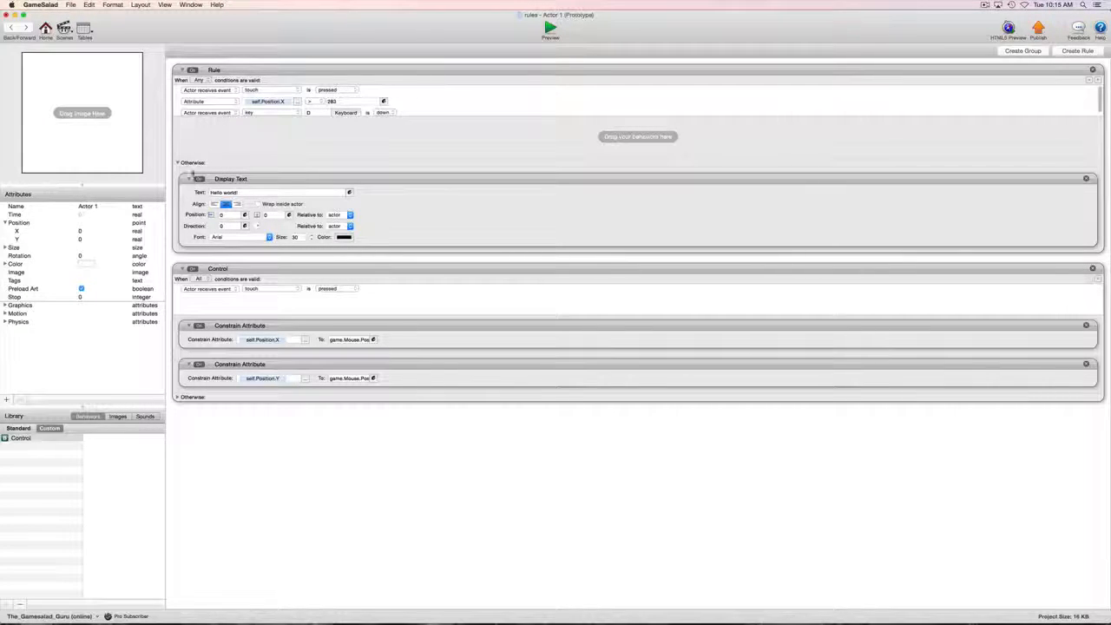
{"action": "left_click", "coordinate": [550, 28]}
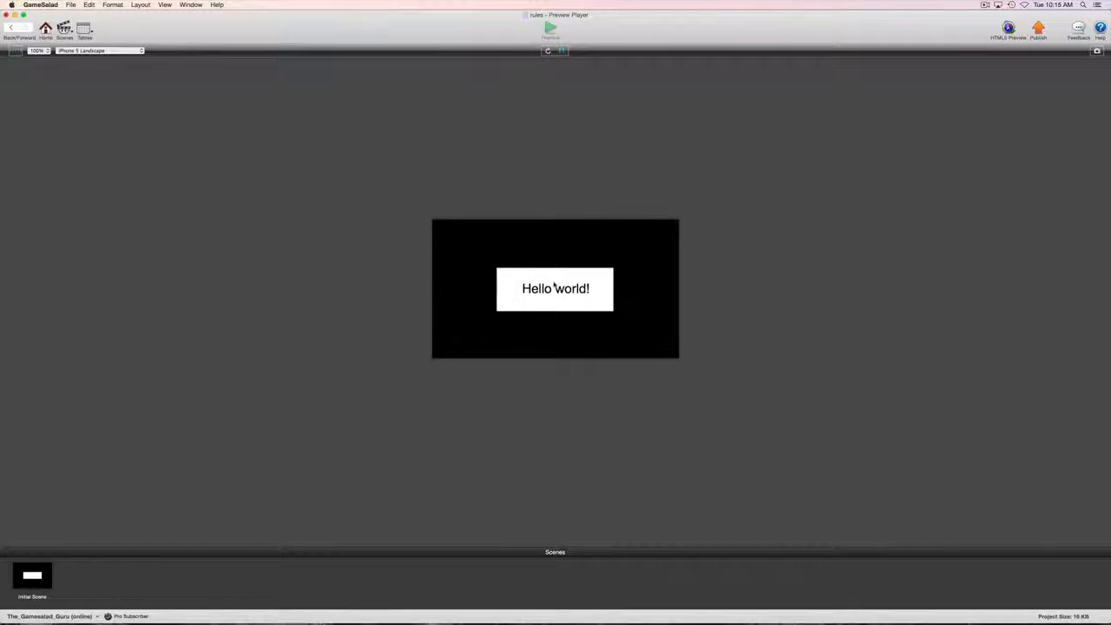
Step: Touch and drag the box in the preview to check 'Hello world!' hides and returns
{"action": "left_click", "coordinate": [555, 283]}
{"action": "left_click_drag", "start_coordinate": [556, 283], "coordinate": [491, 292]}
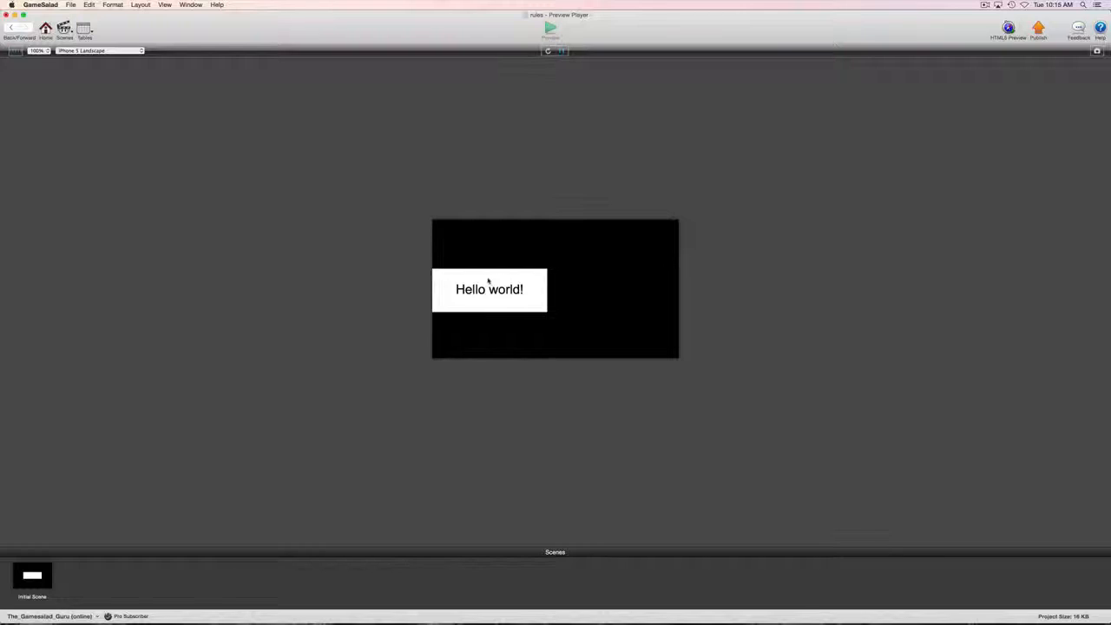
{"action": "left_click", "coordinate": [487, 280]}
{"action": "left_click", "coordinate": [487, 281]}
{"action": "left_click", "coordinate": [11, 27]}
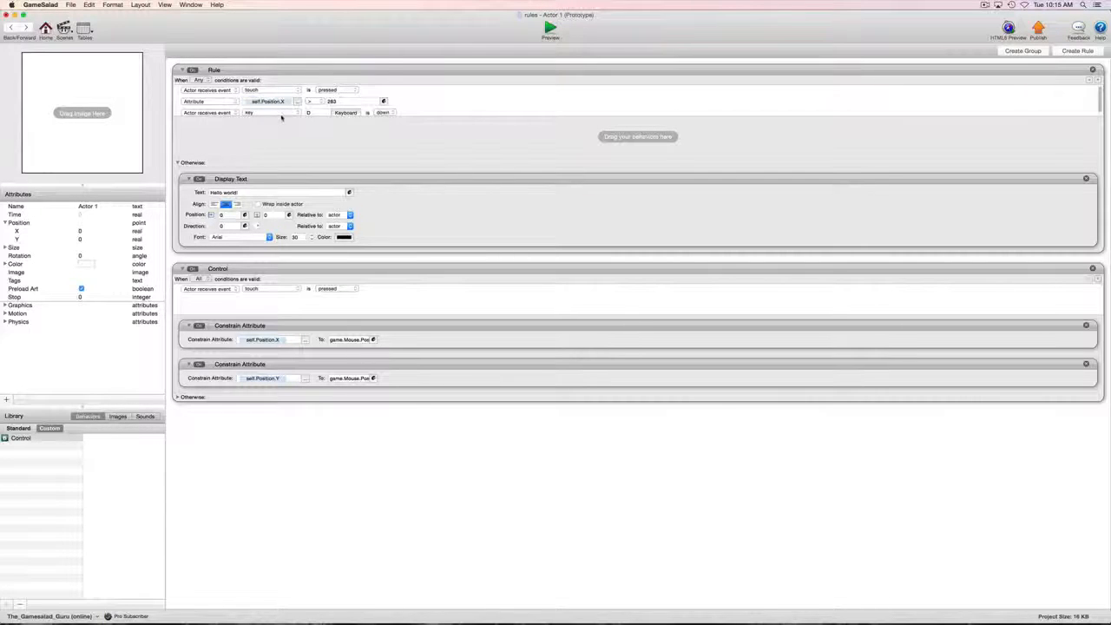
Step: Move Display Text back into the rule's main actions and add Pause Game above it
{"action": "scroll", "coordinate": [478, 100], "scroll_direction": "down", "scroll_amount": 1}
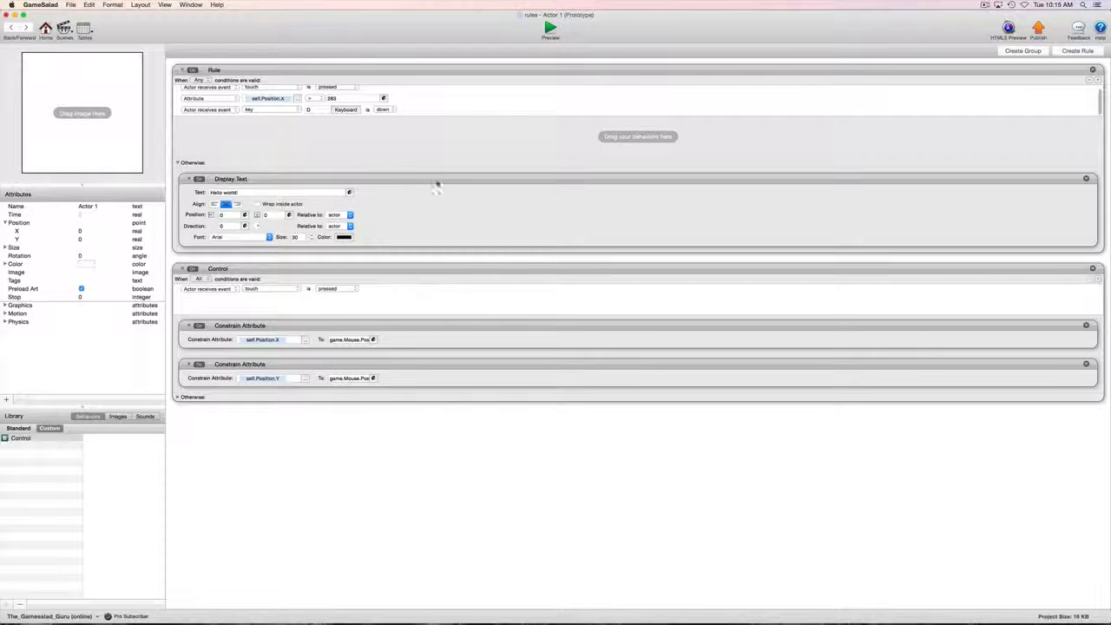
{"action": "left_click_drag", "start_coordinate": [426, 182], "coordinate": [424, 136]}
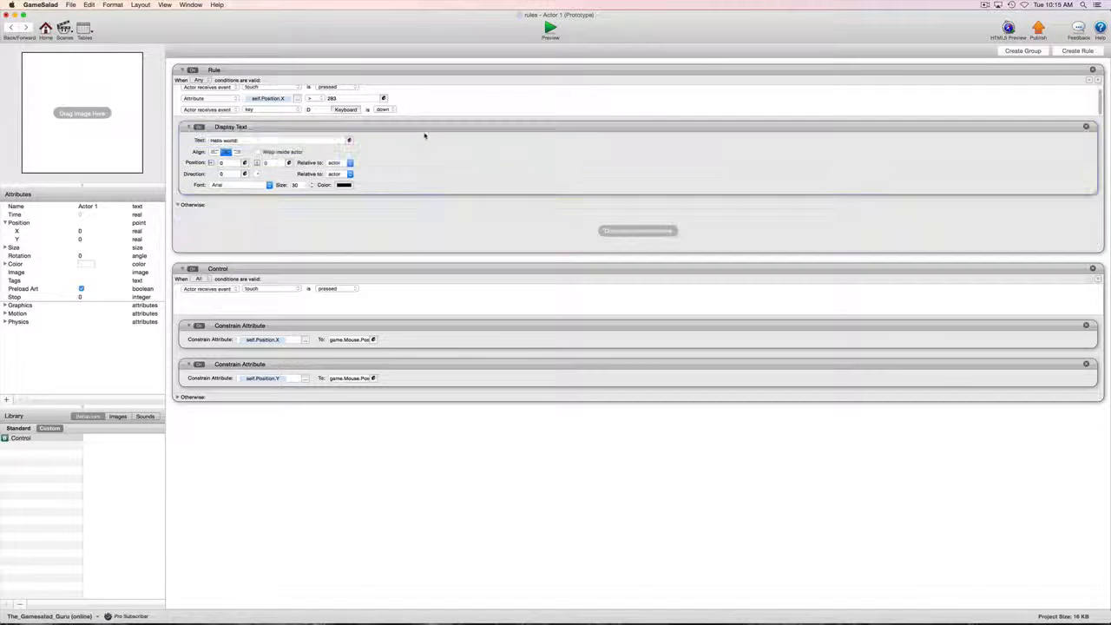
{"action": "left_click", "coordinate": [18, 428]}
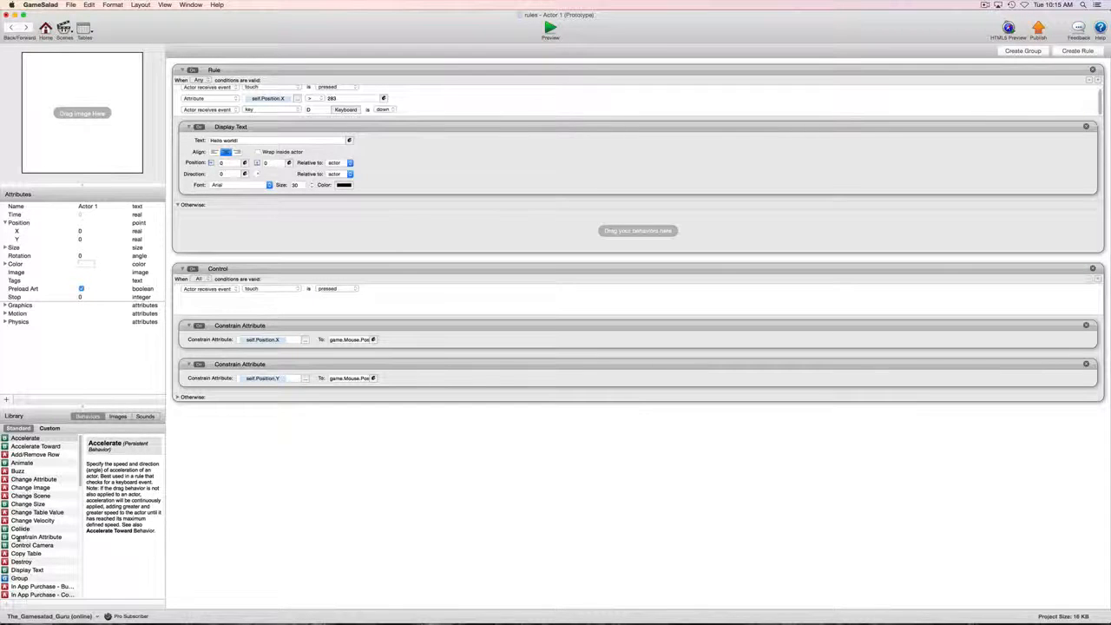
{"action": "scroll", "coordinate": [11, 587], "scroll_direction": "down", "scroll_amount": 10}
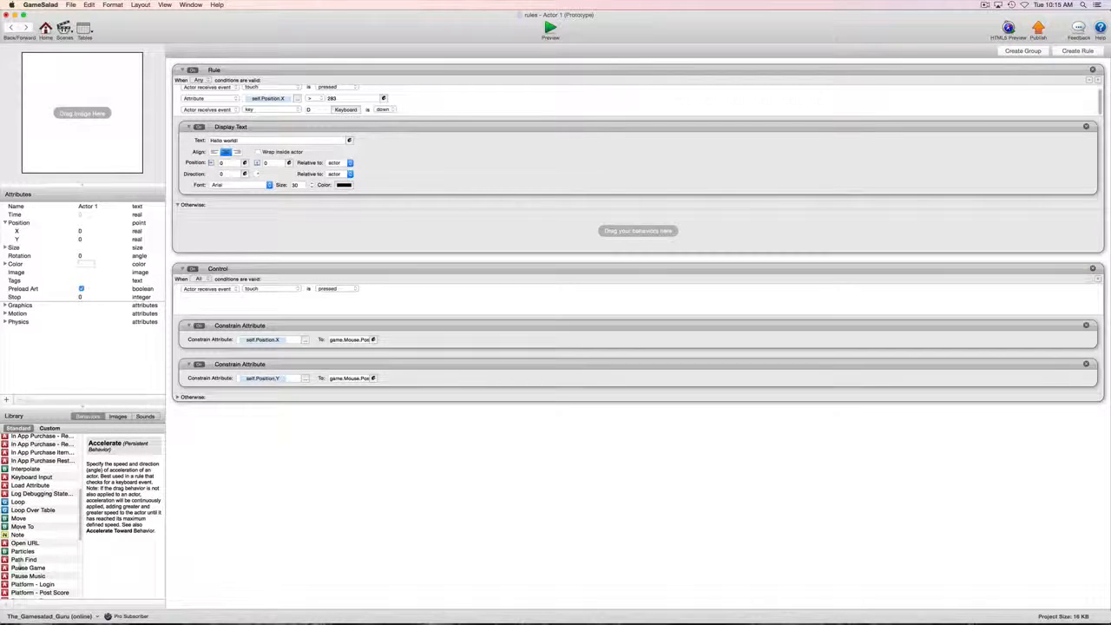
{"action": "scroll", "coordinate": [24, 564], "scroll_direction": "up", "scroll_amount": 2}
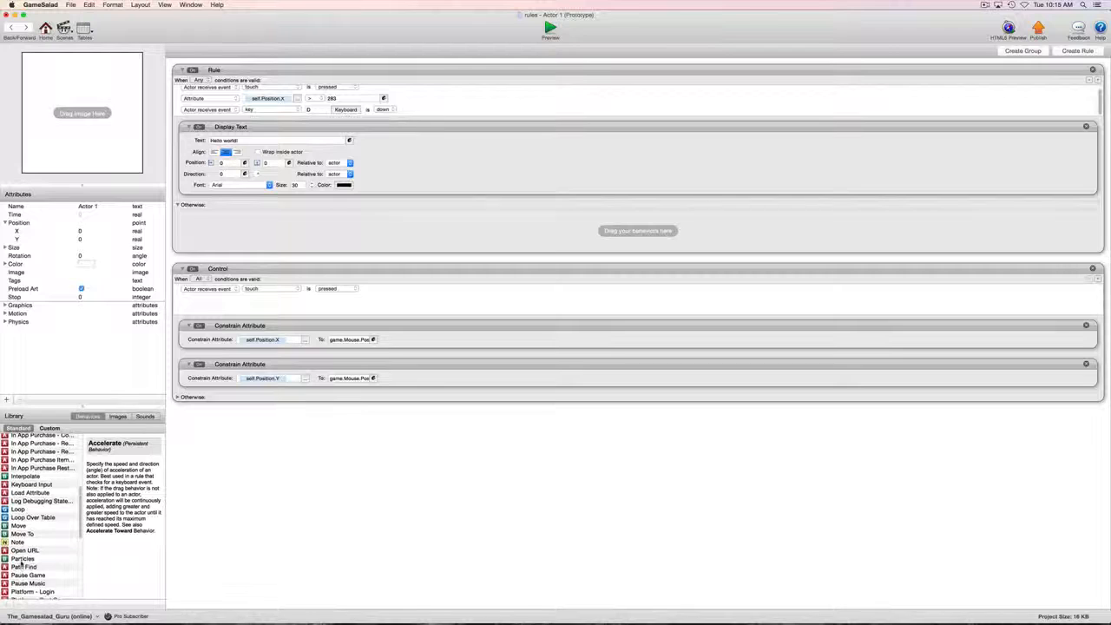
{"action": "left_click_drag", "start_coordinate": [23, 563], "coordinate": [293, 136]}
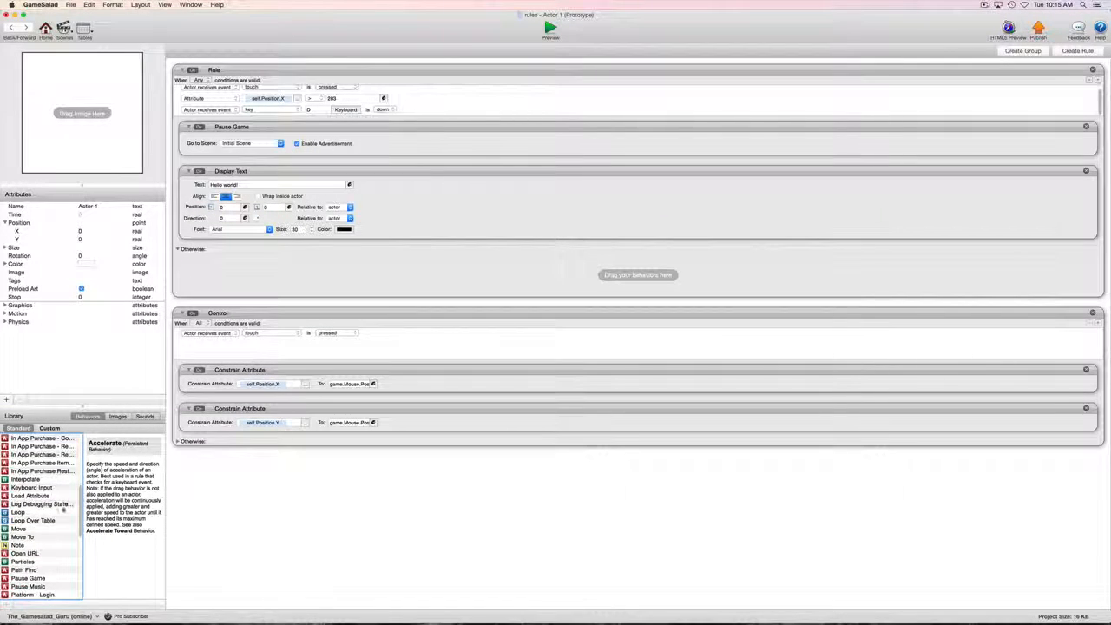
{"action": "scroll", "coordinate": [65, 508], "scroll_direction": "up", "scroll_amount": 8}
Step: Add a blank Change Attribute behavior and reorder it to follow Pause Game and Display Text
{"action": "left_click_drag", "start_coordinate": [9, 479], "coordinate": [217, 171]}
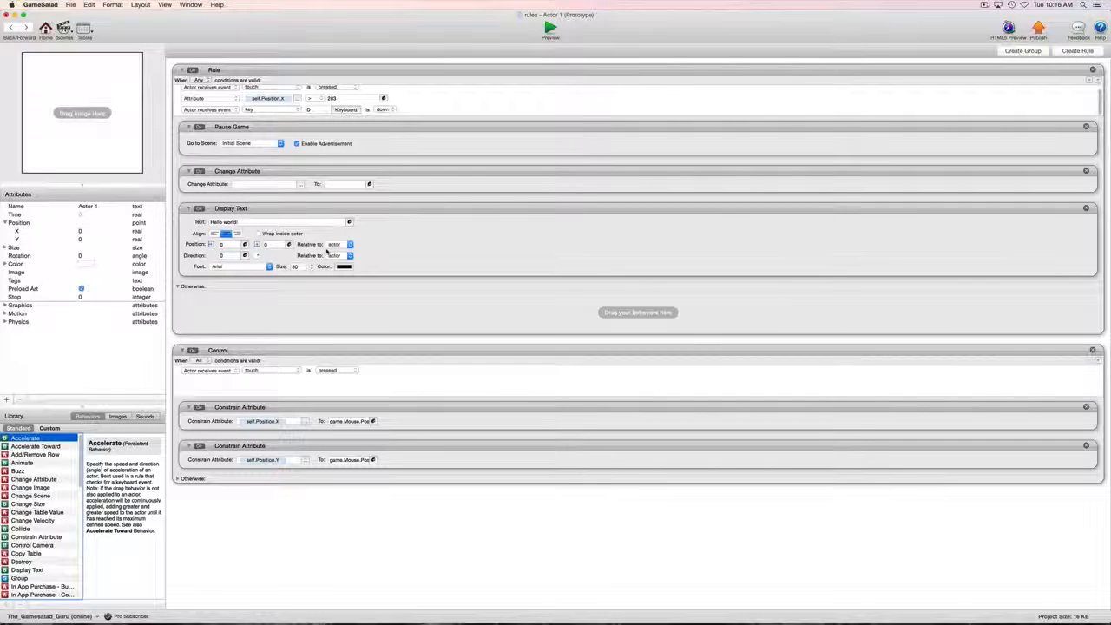
{"action": "left_click_drag", "start_coordinate": [338, 171], "coordinate": [349, 311]}
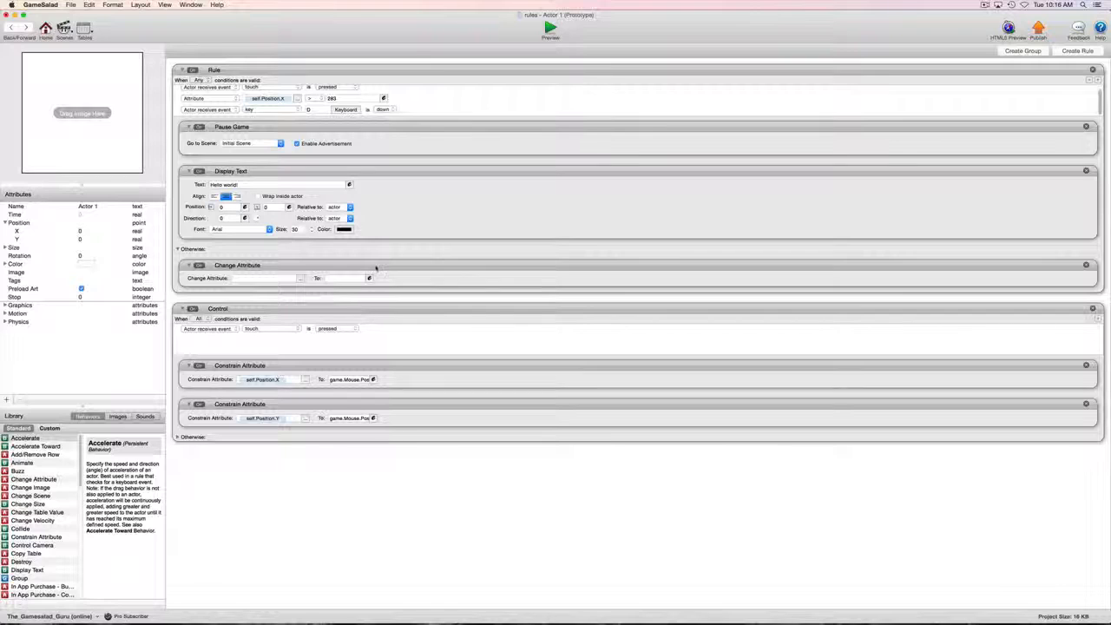
{"action": "left_click_drag", "start_coordinate": [385, 194], "coordinate": [379, 169]}
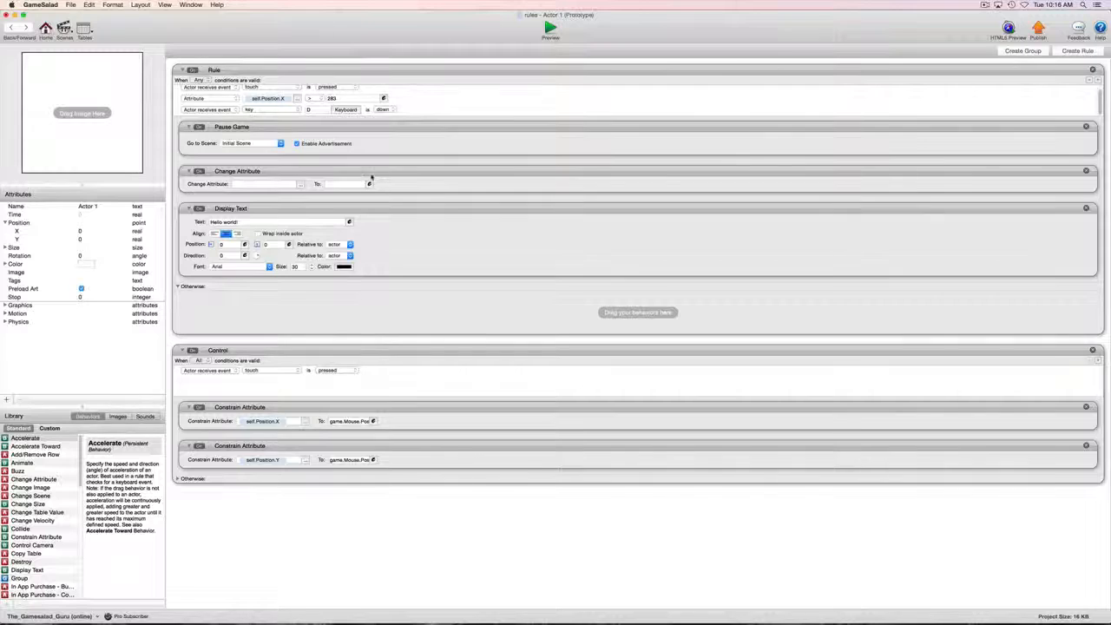
{"action": "left_click_drag", "start_coordinate": [382, 214], "coordinate": [389, 166]}
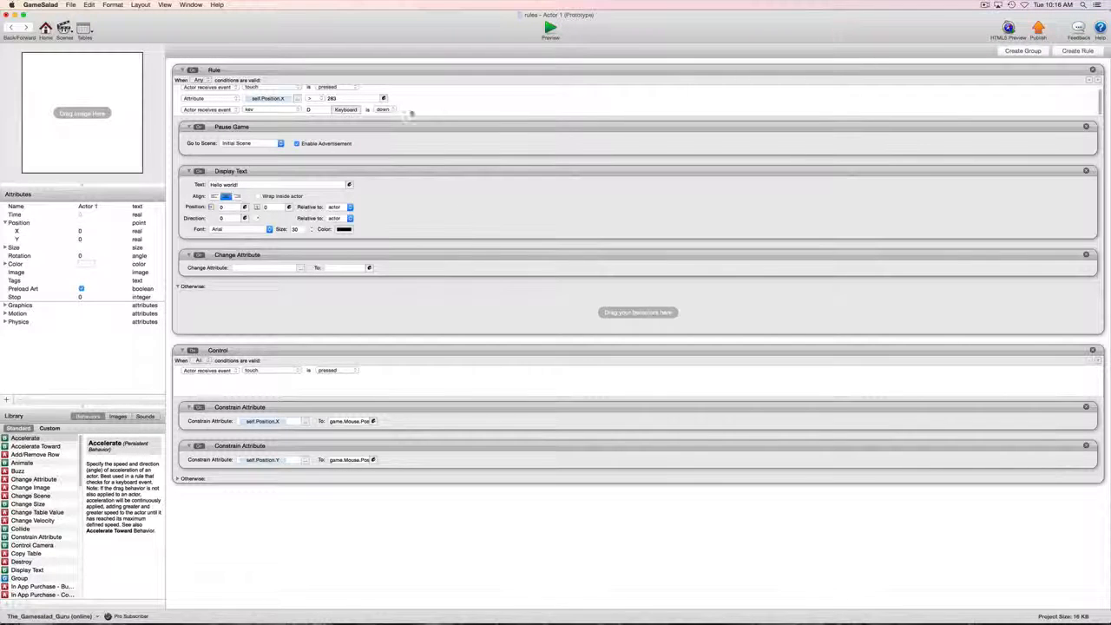
{"action": "scroll", "coordinate": [446, 109], "scroll_direction": "up", "scroll_amount": 1}
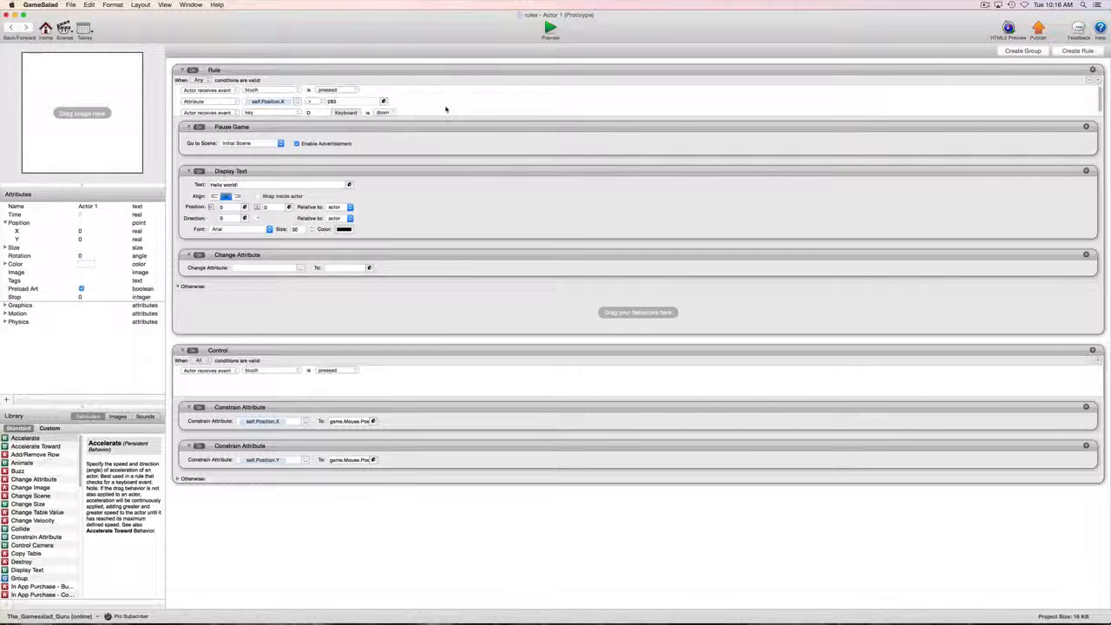